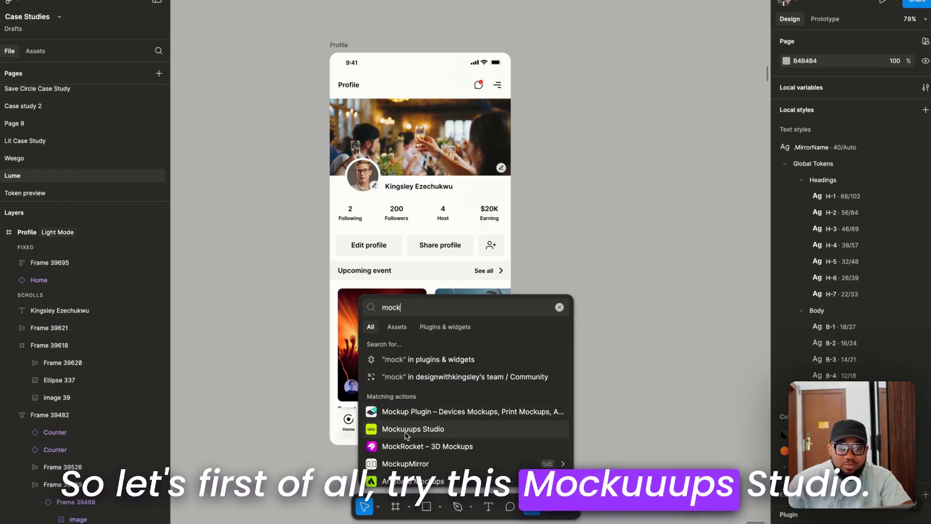
# - Run Mockuuups Studio from the 'mock' plugin search results
pyautogui.click(406, 434)
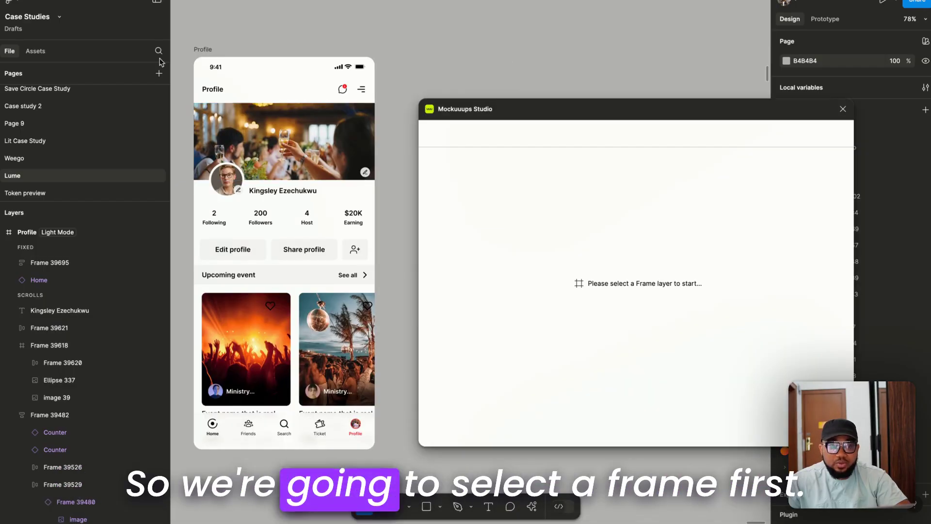
# - Select the Profile frame and browse its previews across the phone, tablet and laptop mockups
pyautogui.click(203, 49)
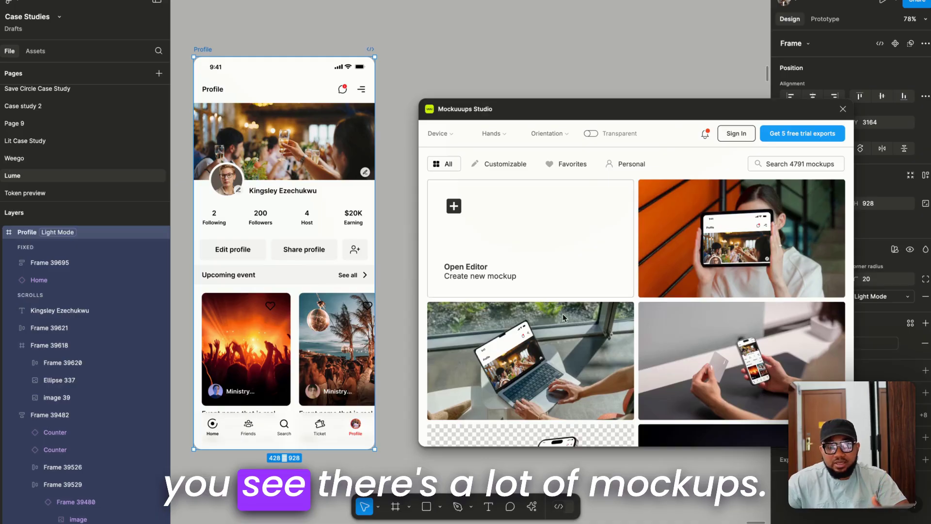
pyautogui.scroll(-5, 564, 318)
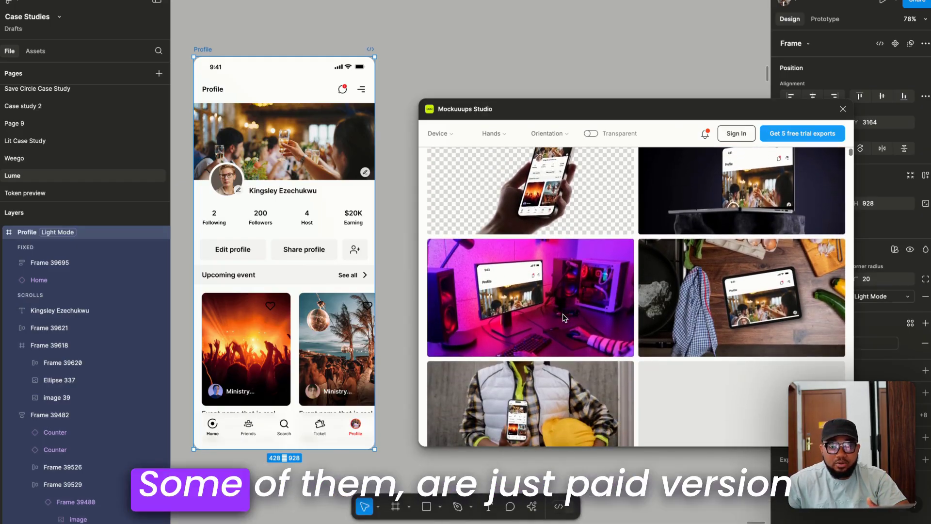
pyautogui.scroll(-1, 564, 317)
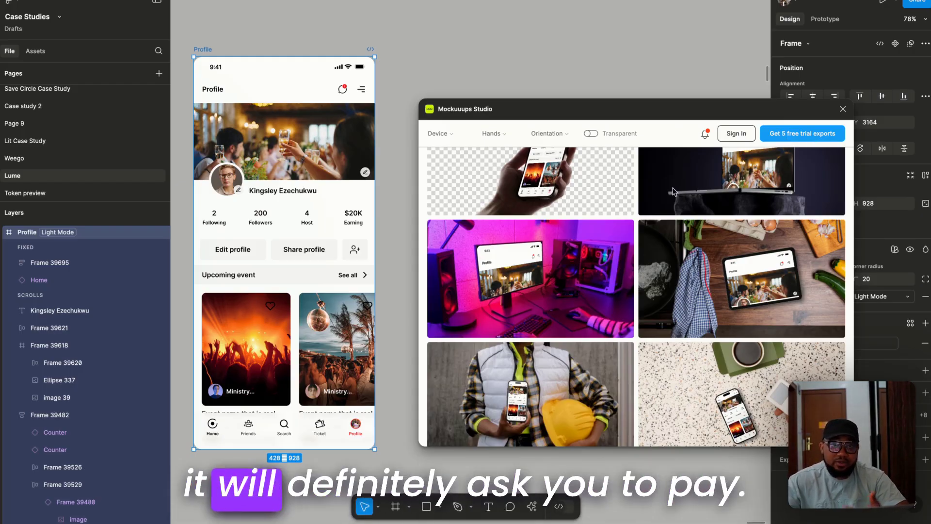
pyautogui.scroll(-5, 530, 314)
pyautogui.scroll(-5, 530, 314)
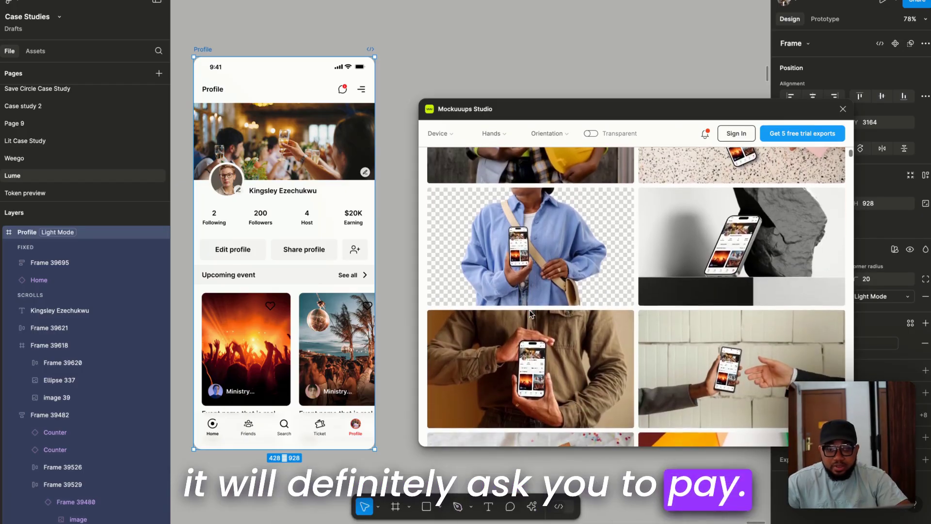
pyautogui.scroll(-5, 530, 314)
pyautogui.scroll(-5, 530, 313)
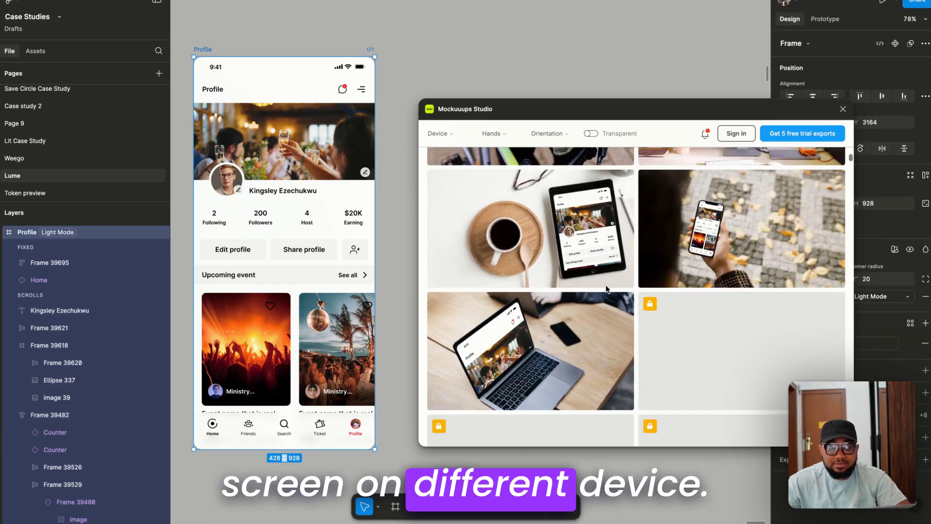
pyautogui.scroll(-5, 620, 269)
pyautogui.scroll(5, 596, 252)
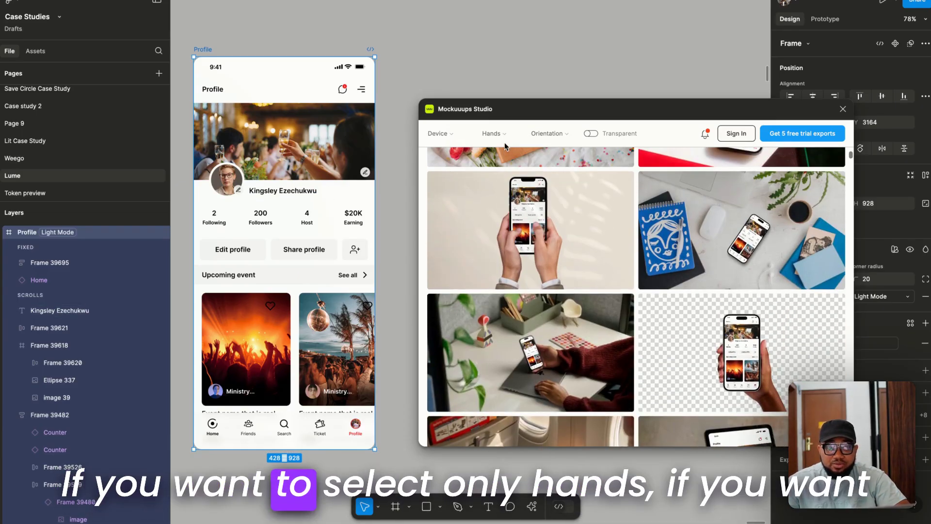
# - Filter the mockups to Male hands and iPhone devices, then browse the results
pyautogui.click(499, 135)
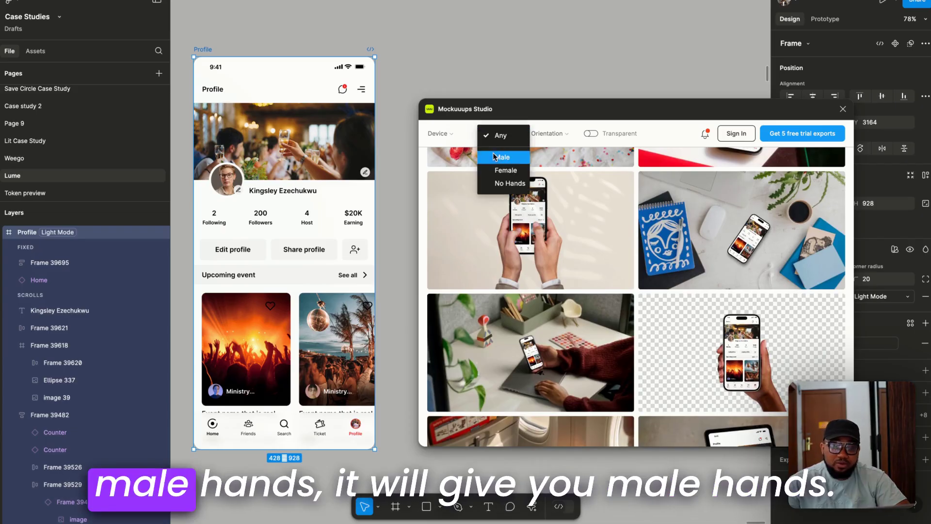
pyautogui.click(493, 155)
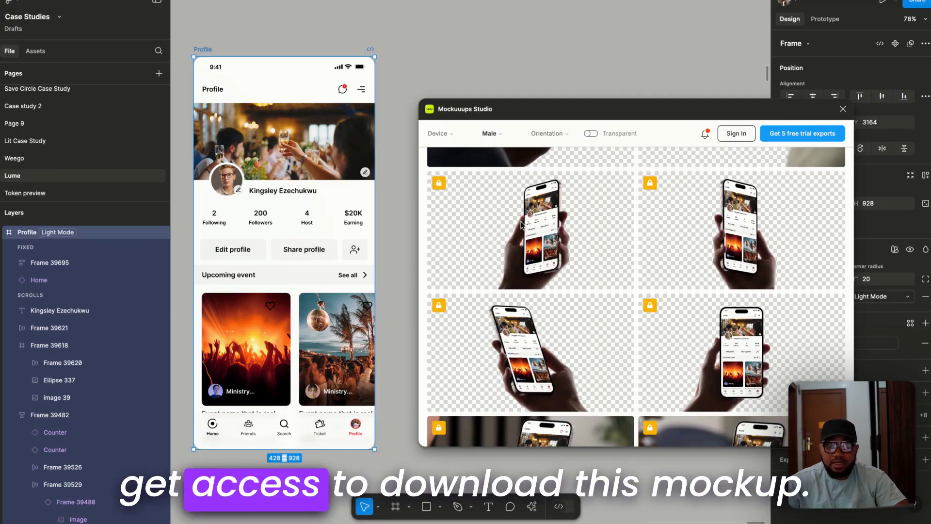
pyautogui.click(438, 134)
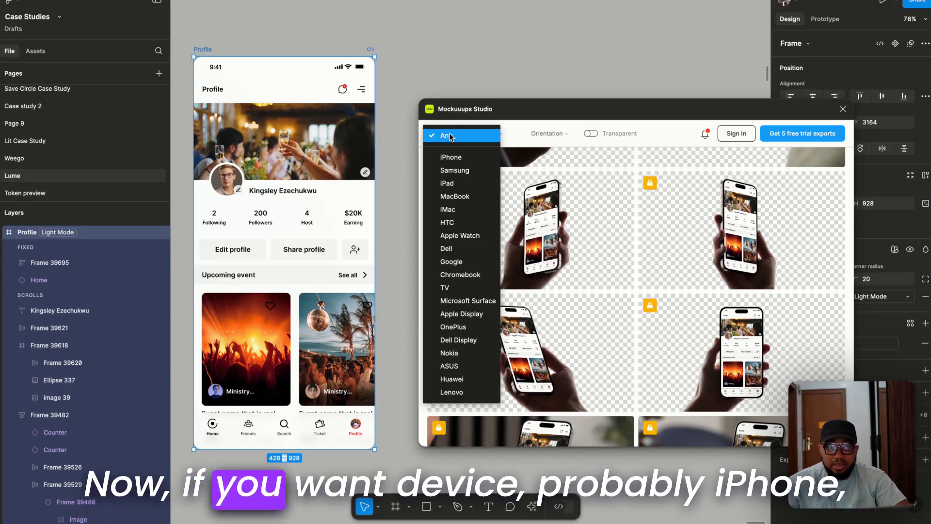
pyautogui.click(450, 158)
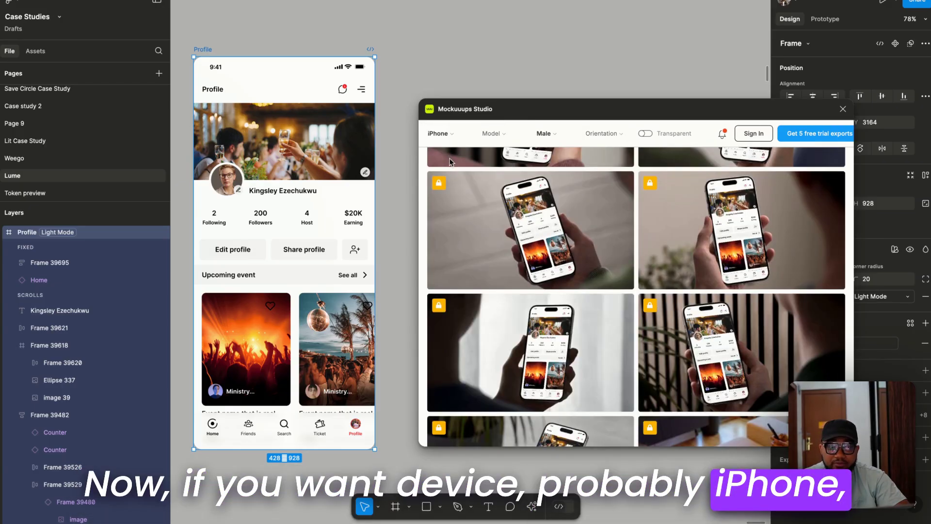
pyautogui.scroll(-5, 591, 325)
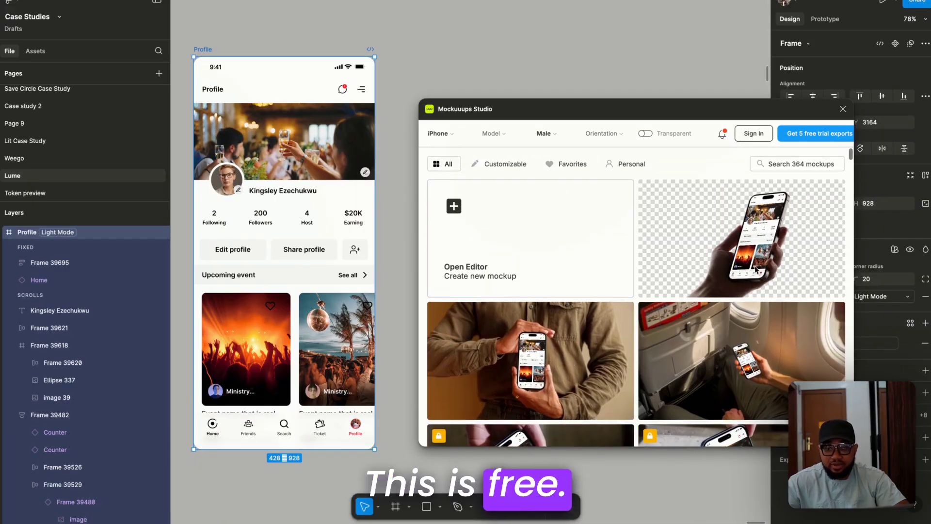
pyautogui.scroll(-2, 479, 299)
pyautogui.scroll(-3, 479, 299)
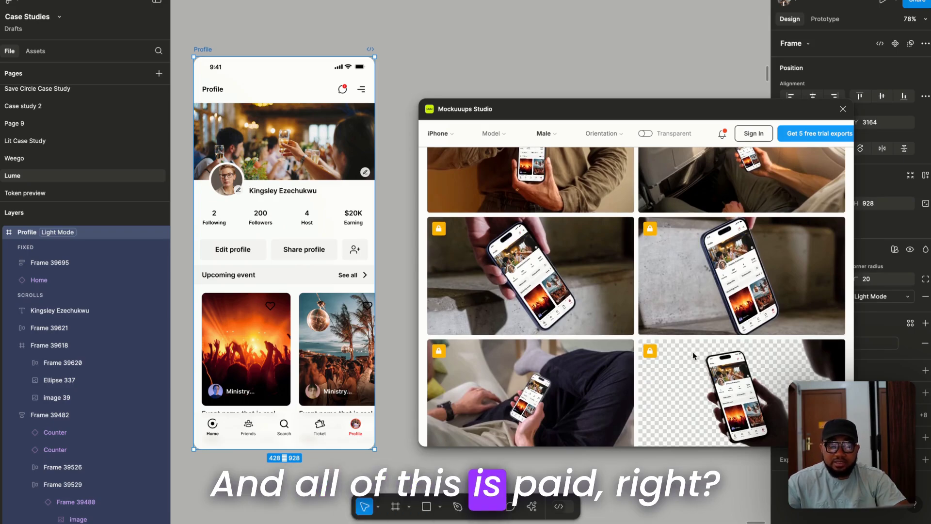
pyautogui.scroll(-5, 693, 351)
pyautogui.scroll(-2, 691, 355)
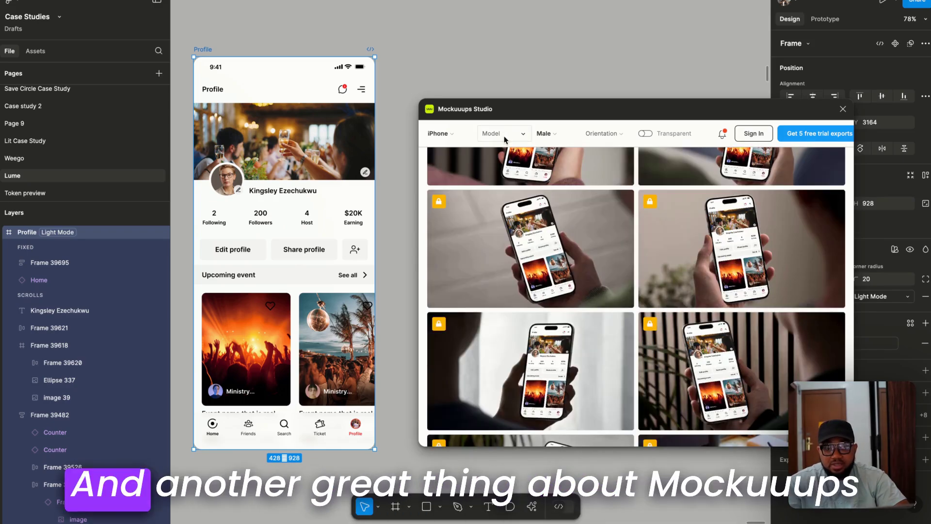
# - Try Portrait and Landscape orientation filters, then reset Orientation to Any
pyautogui.click(622, 136)
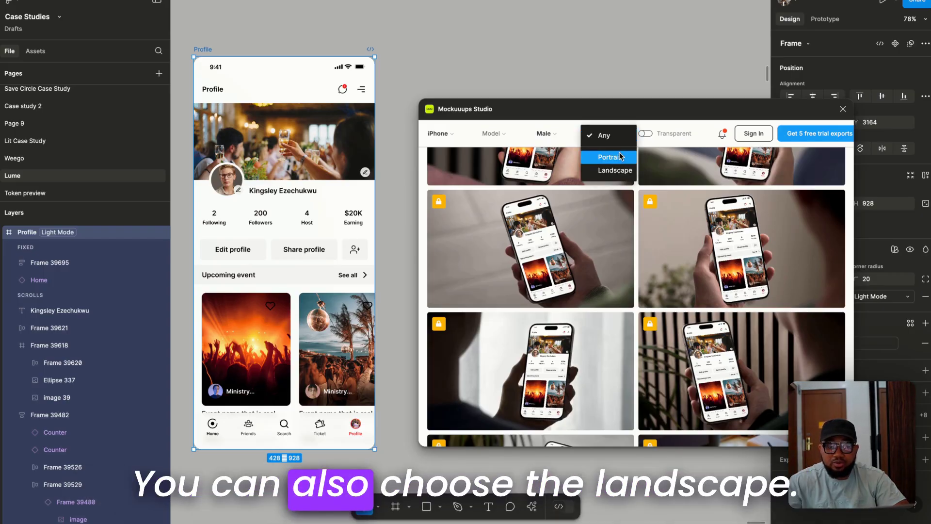
pyautogui.click(619, 153)
pyautogui.click(621, 135)
pyautogui.click(619, 168)
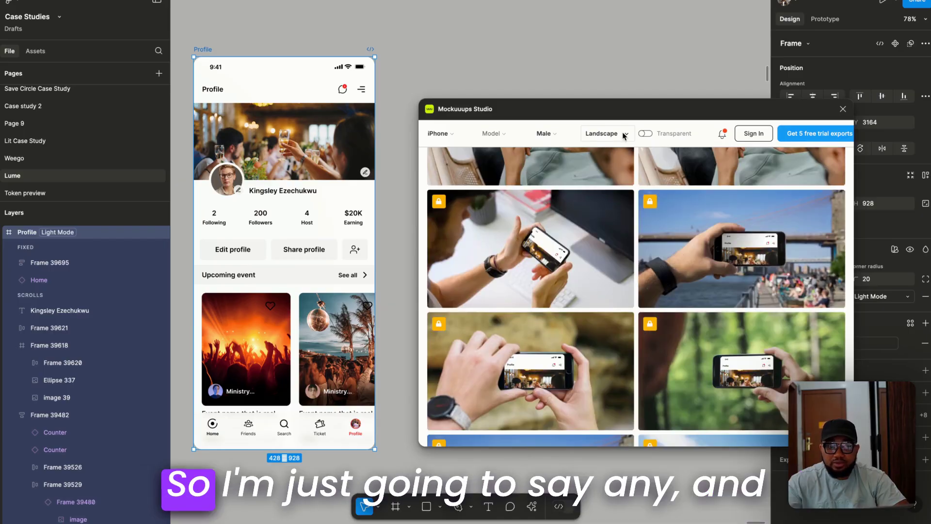
pyautogui.click(622, 136)
pyautogui.click(618, 142)
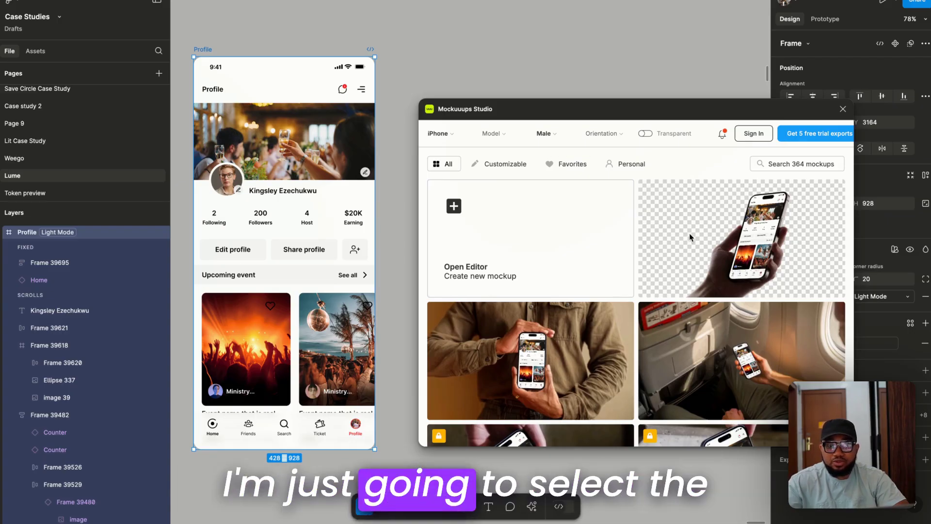
# - Export the transparent iPhone 15 Pro hand mockup with Place into Document
pyautogui.click(723, 267)
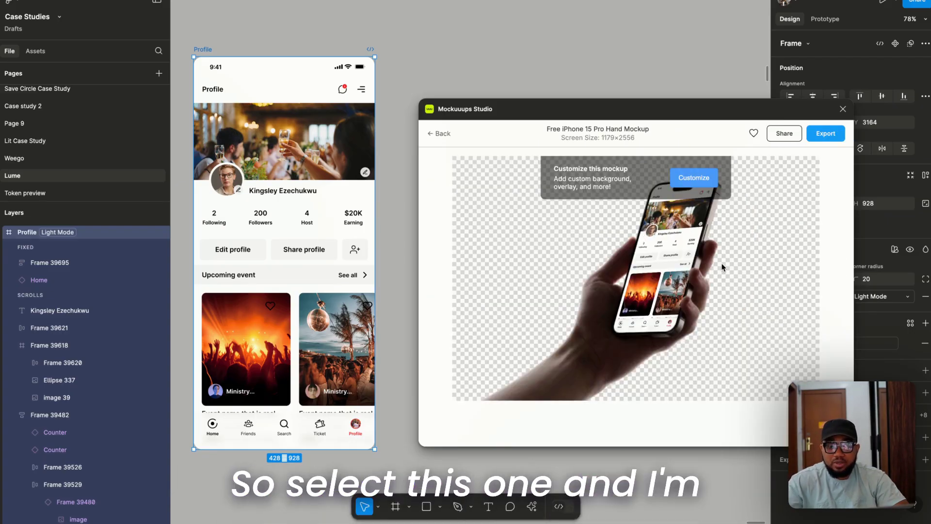
pyautogui.click(829, 137)
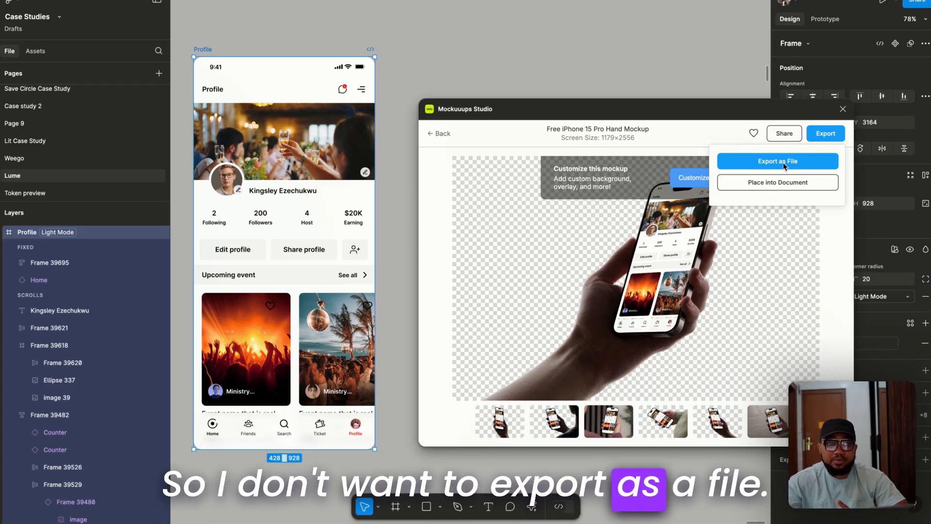
pyautogui.click(781, 187)
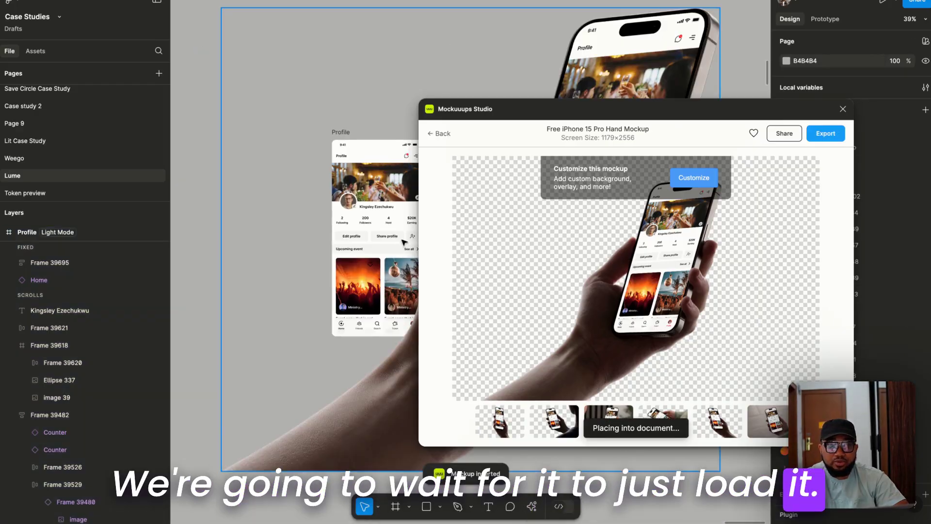
pyautogui.scroll(5, 528, 299)
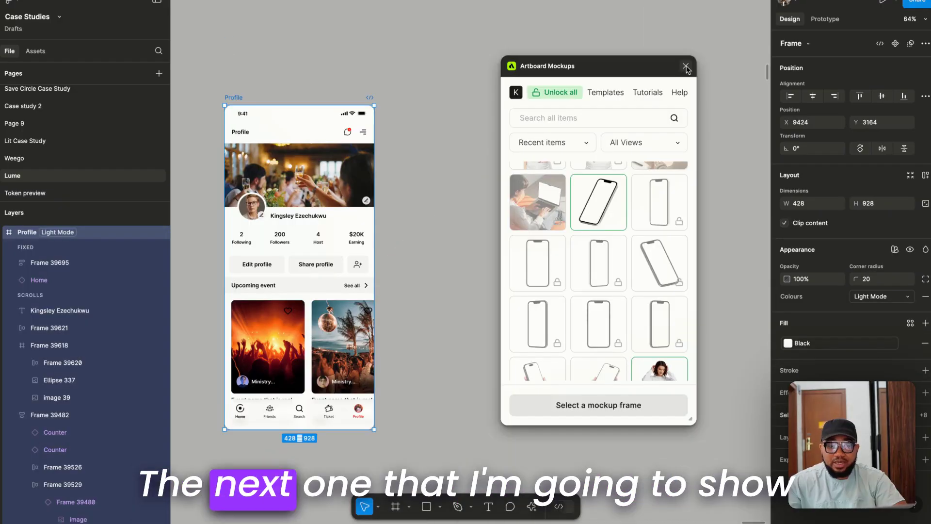
# - Search 'mock' in Actions and run MockRocket – 3D Mockups
pyautogui.click(532, 506)
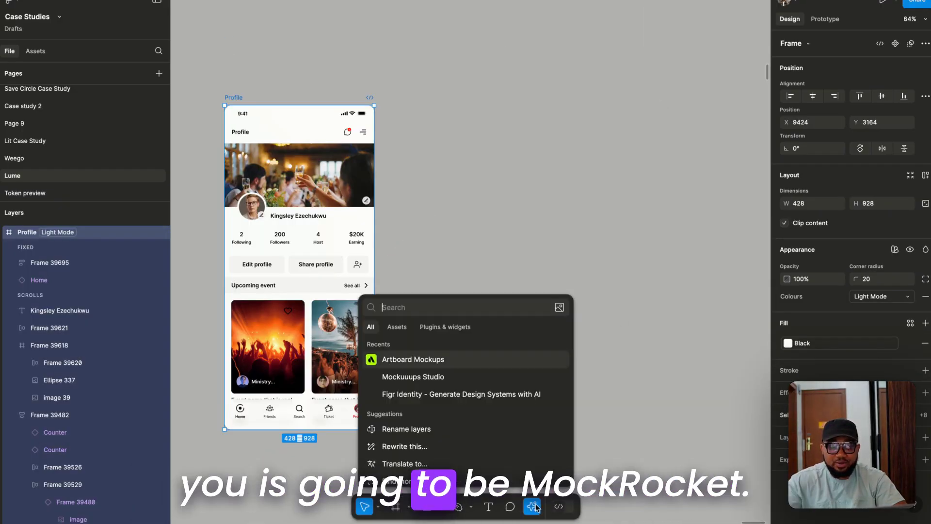
pyautogui.write('mock')
pyautogui.press('Down')
pyautogui.press('Down')
pyautogui.press('Down')
pyautogui.press('Return')
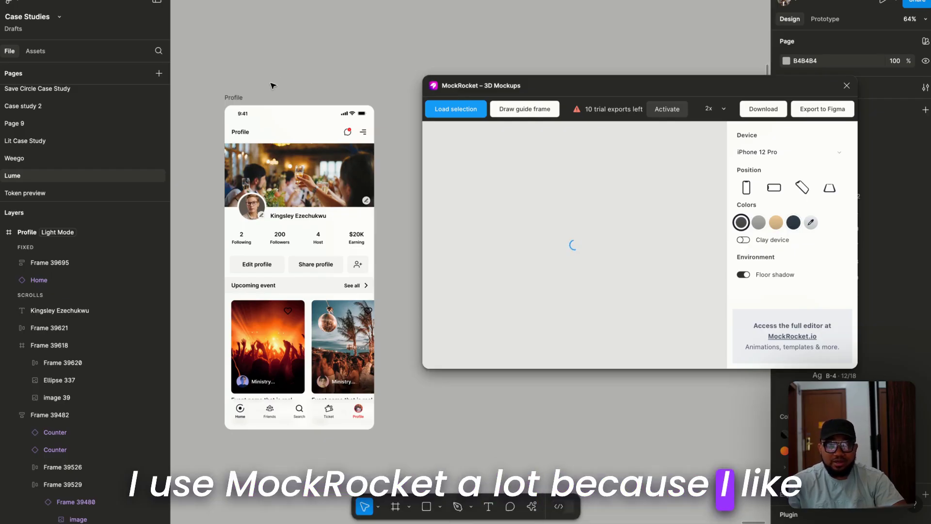
# - Load the Profile frame onto MockRocket's iPhone 12 Pro and turn it to face front
pyautogui.moveTo(622, 202); pyautogui.dragTo(558, 273)
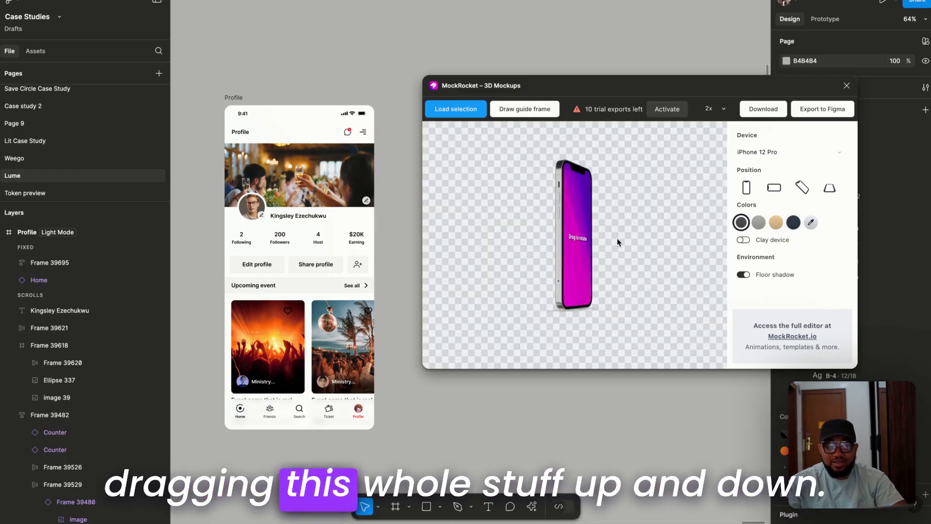
pyautogui.moveTo(548, 196)
pyautogui.mouseDown()
pyautogui.moveTo(603, 232)
pyautogui.moveTo(499, 278)
pyautogui.moveTo(532, 231)
pyautogui.moveTo(561, 234)
pyautogui.mouseUp()
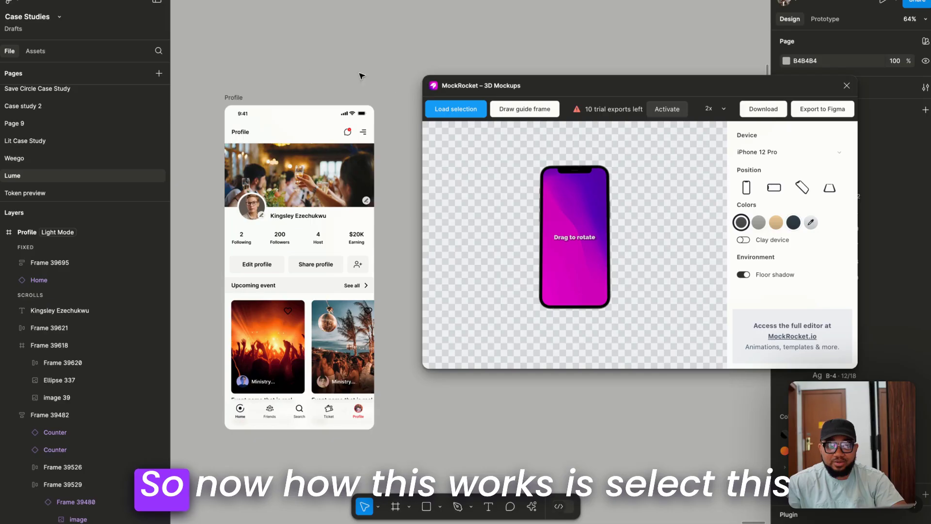
pyautogui.click(236, 102)
pyautogui.click(460, 112)
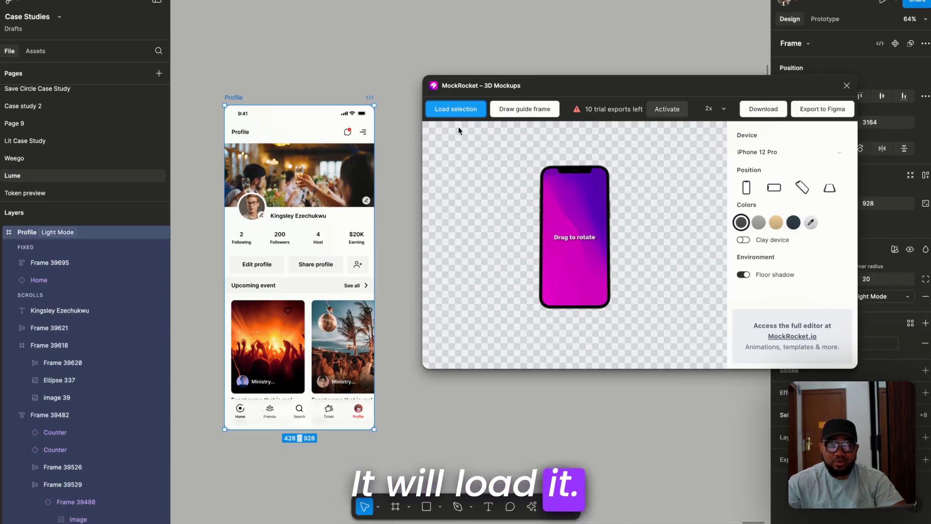
pyautogui.scroll(3, 594, 214)
pyautogui.moveTo(594, 214)
pyautogui.mouseDown()
pyautogui.moveTo(575, 208)
pyautogui.moveTo(594, 203)
pyautogui.mouseUp()
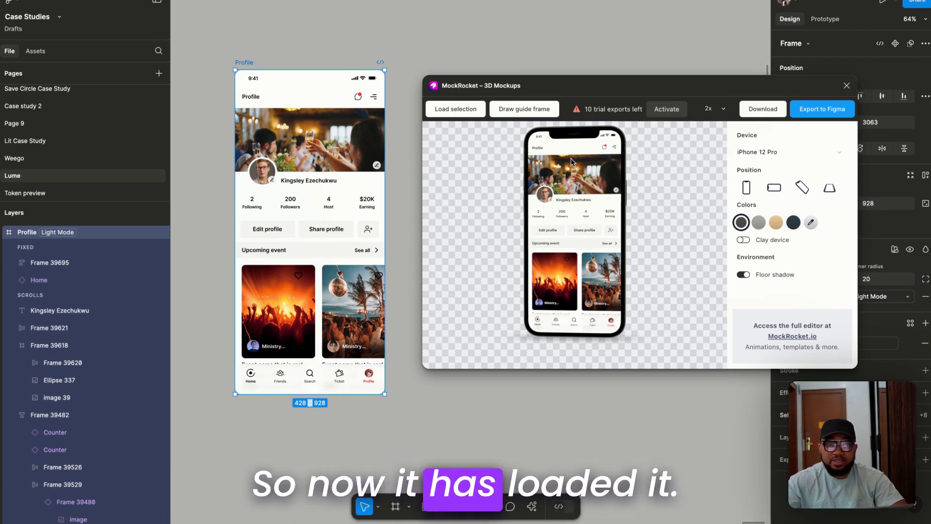
# - Try the gray and navy phone finishes and tilt and rotate the 3D view
pyautogui.click(758, 223)
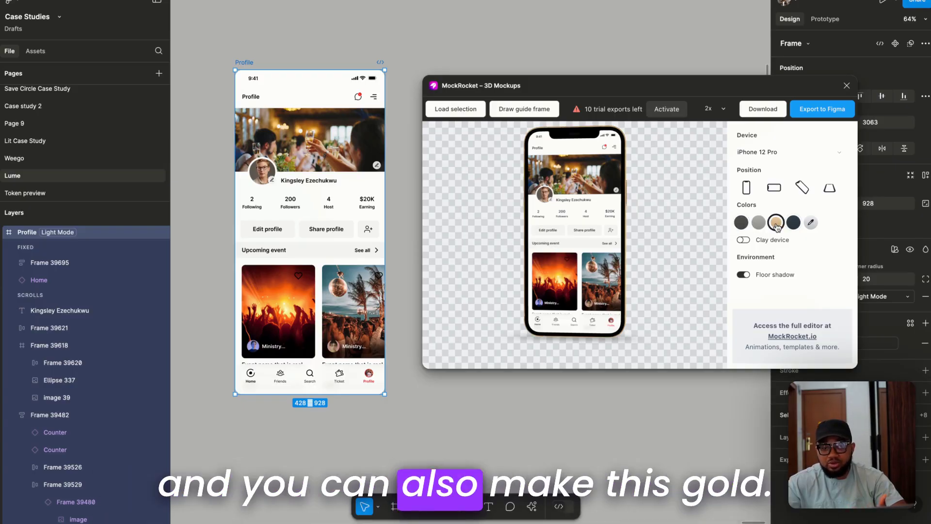
pyautogui.click(793, 223)
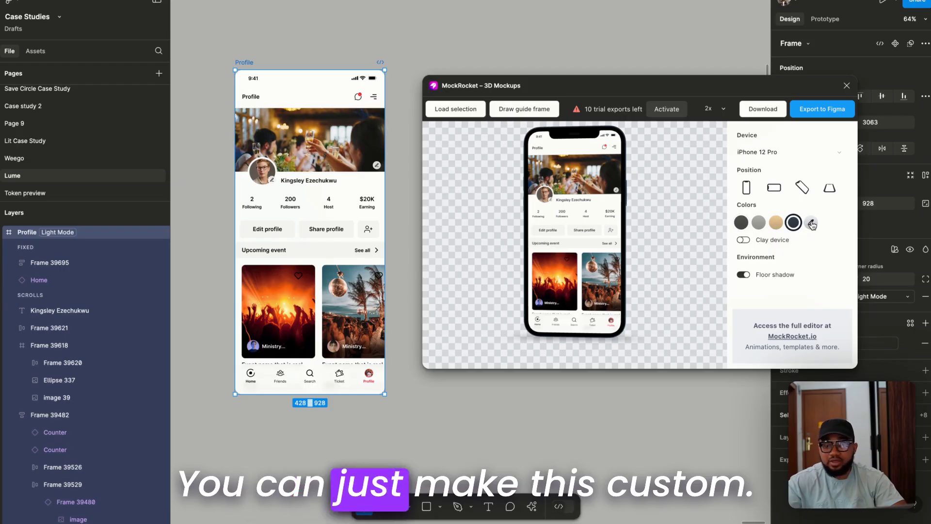
pyautogui.click(831, 189)
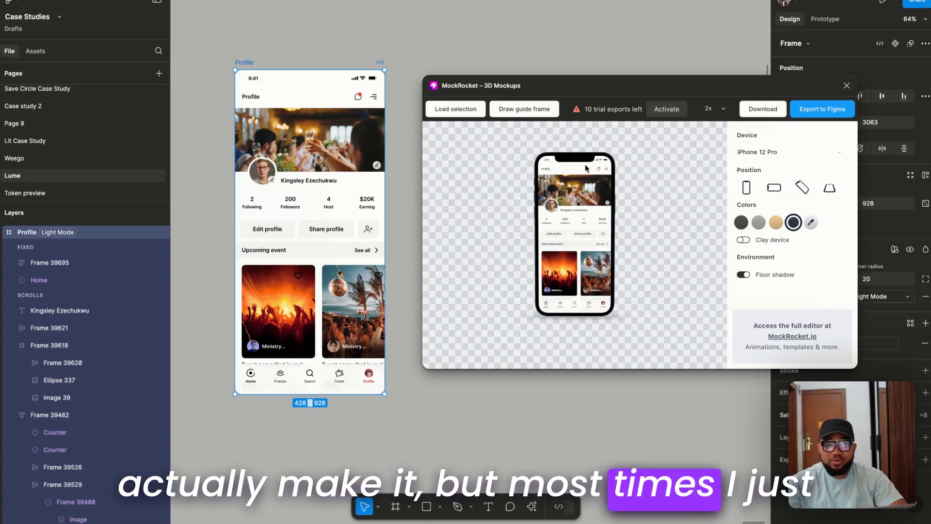
pyautogui.scroll(3, 584, 165)
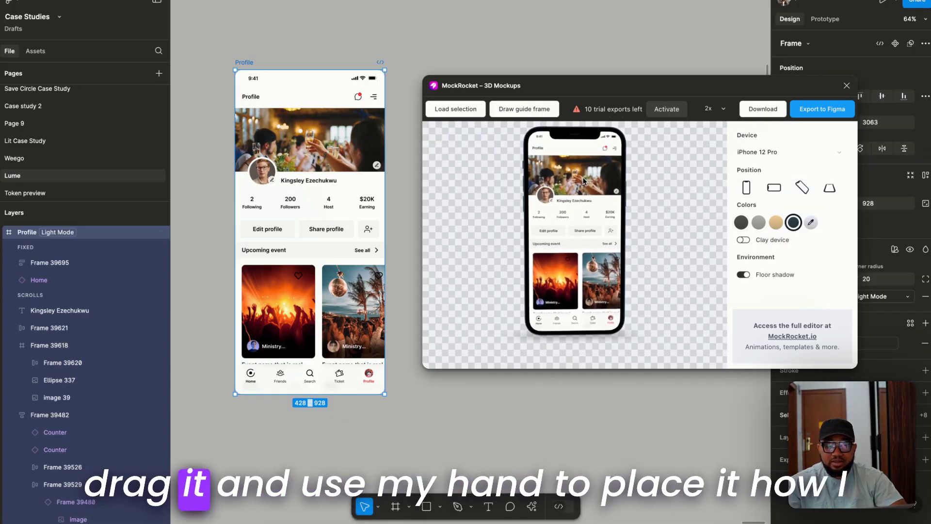
pyautogui.moveTo(584, 180); pyautogui.dragTo(590, 180)
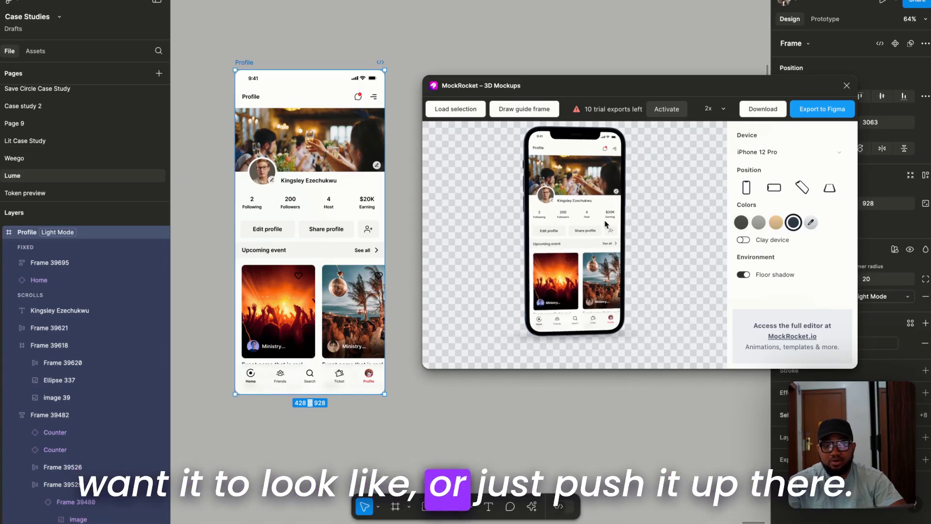
pyautogui.moveTo(612, 220); pyautogui.dragTo(695, 268)
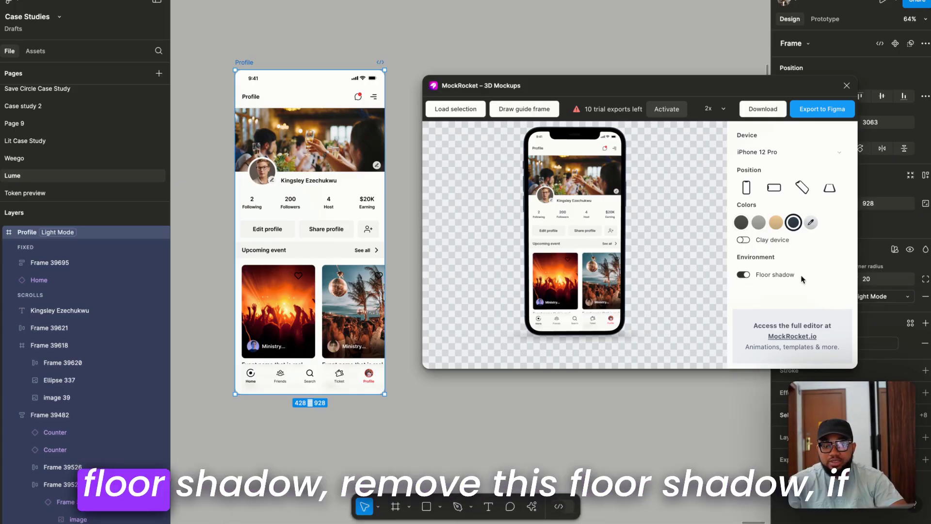
# - Toggle the floor shadow and Clay device options, then settle on the gray finish
pyautogui.click(744, 275)
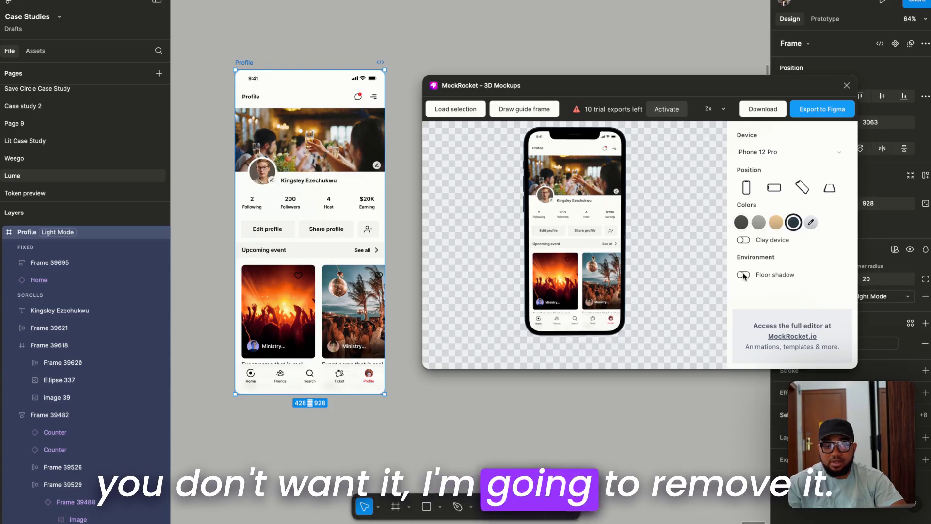
pyautogui.click(744, 241)
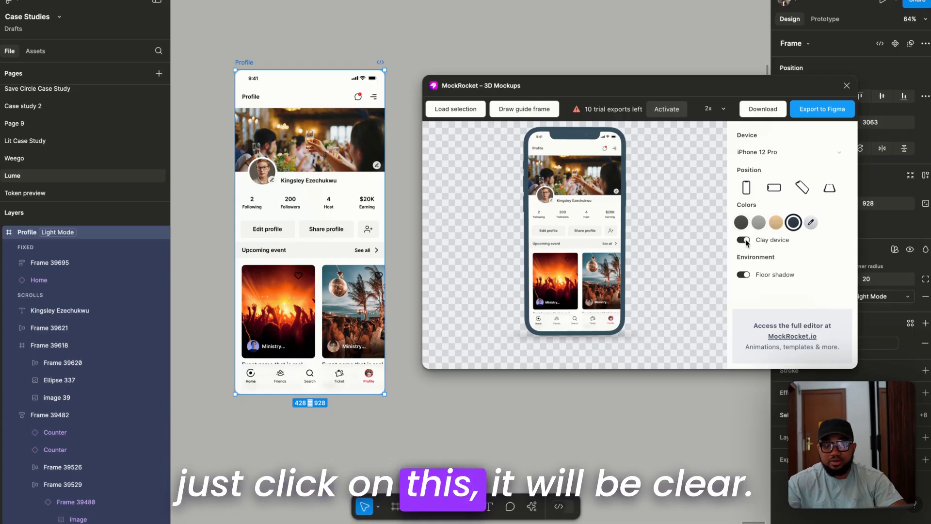
pyautogui.click(747, 240)
pyautogui.click(759, 223)
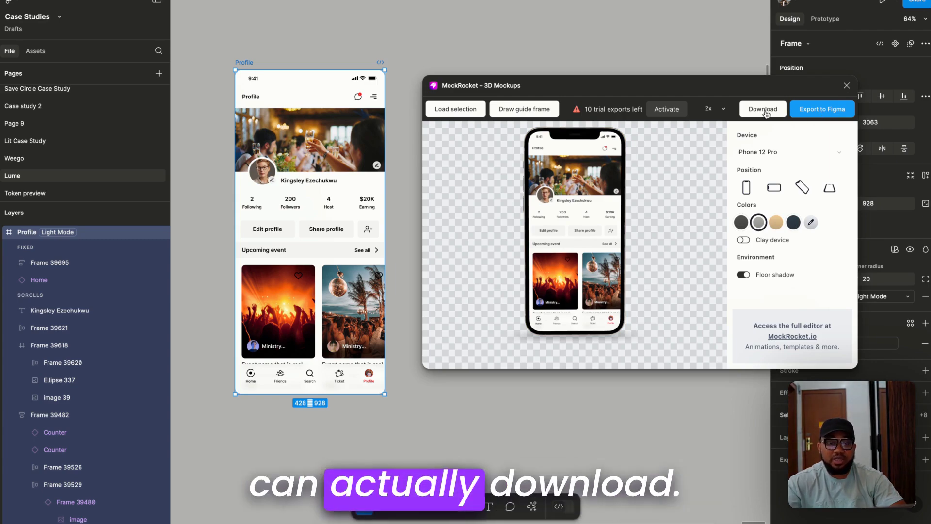
# - Export the MockRocket mockup to the canvas, then add and undo a dark fill
pyautogui.click(822, 110)
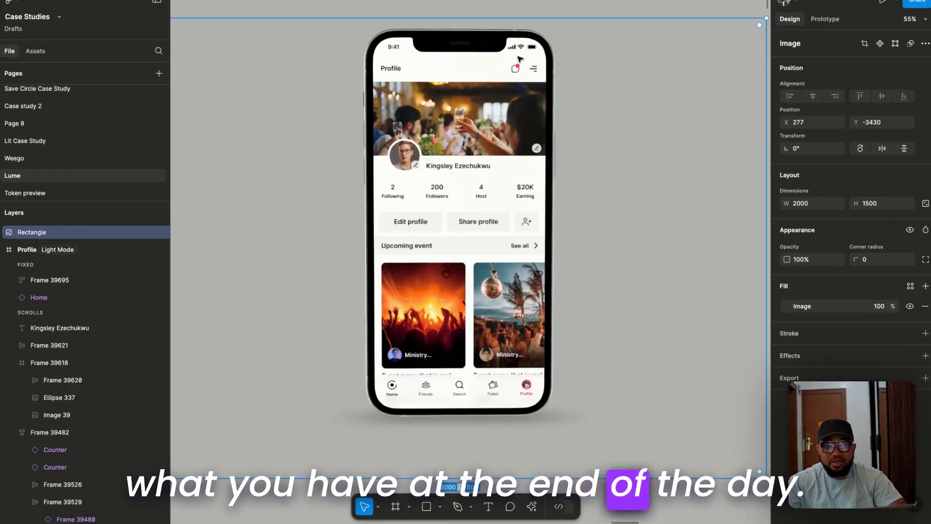
pyautogui.hotkey('shift', '1')
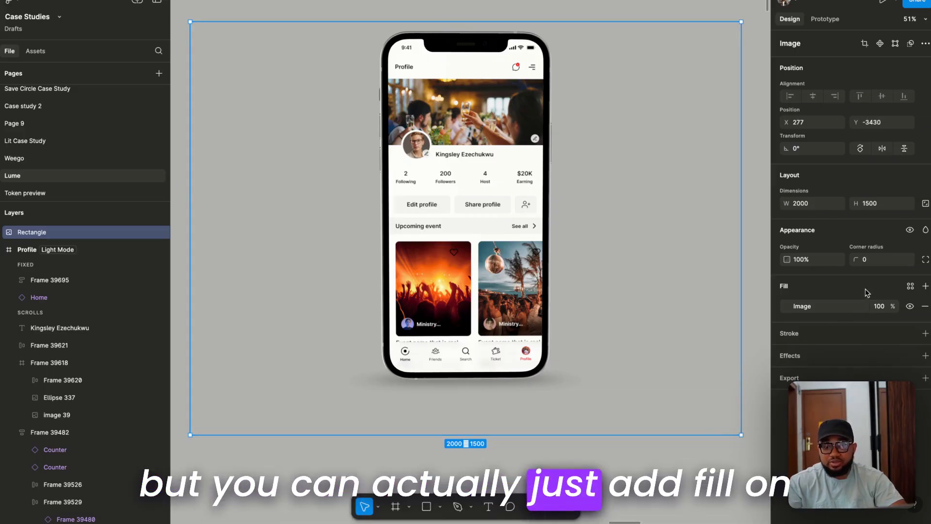
pyautogui.click(926, 286)
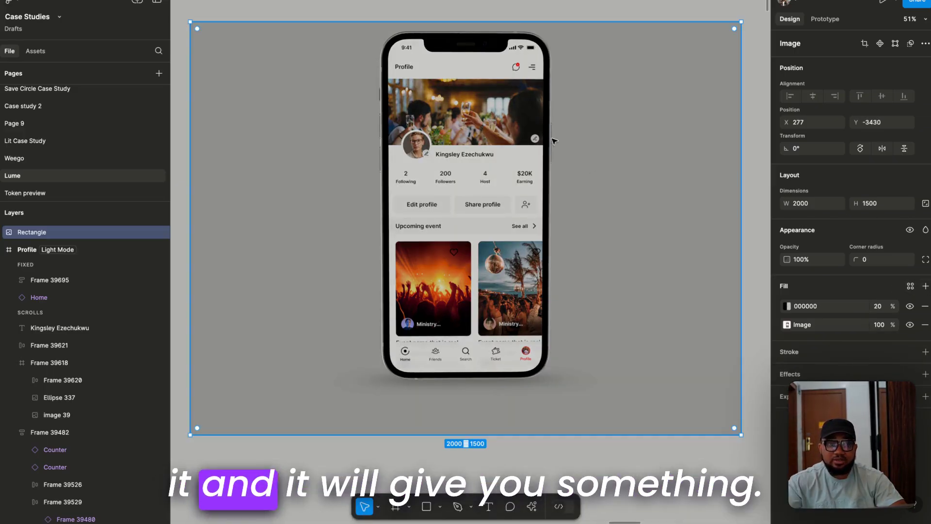
pyautogui.hotkey('ctrl', 'z')
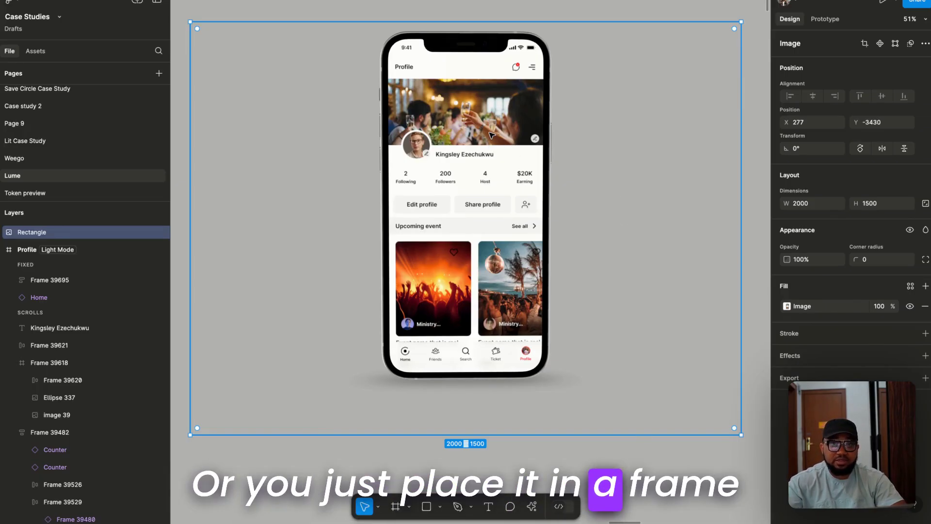
# - Draw a new white frame enclosing the mockup image
pyautogui.scroll(-2, 302, 208)
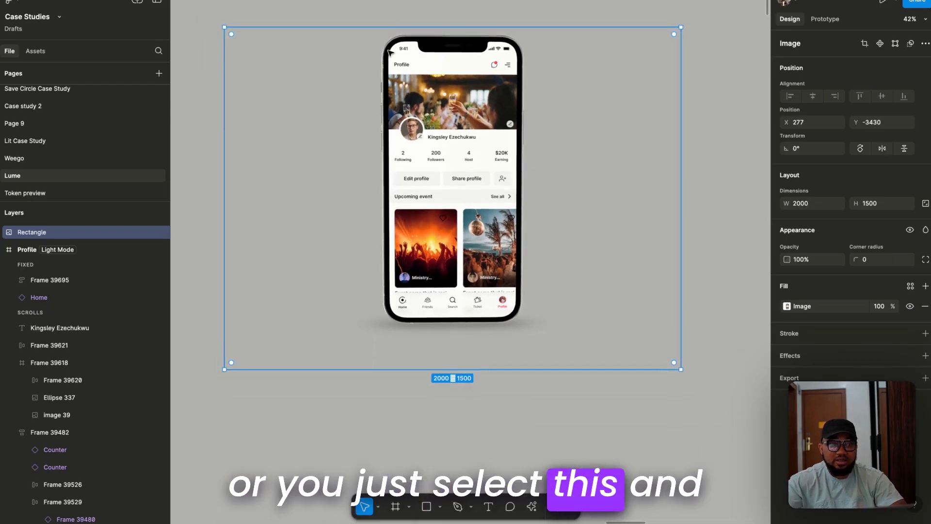
pyautogui.press('f')
pyautogui.moveTo(276, 134); pyautogui.dragTo(593, 313)
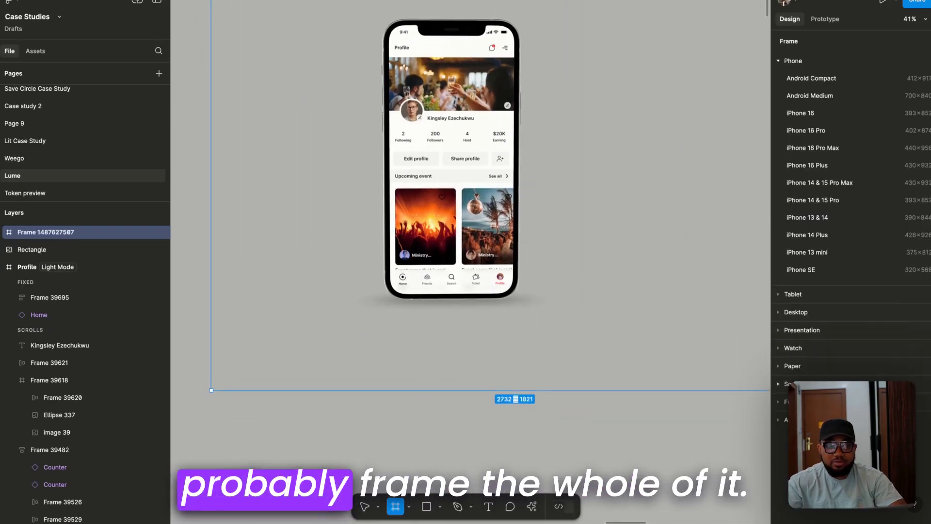
pyautogui.scroll(2, 634, 371)
pyautogui.hscroll(-2, 635, 371)
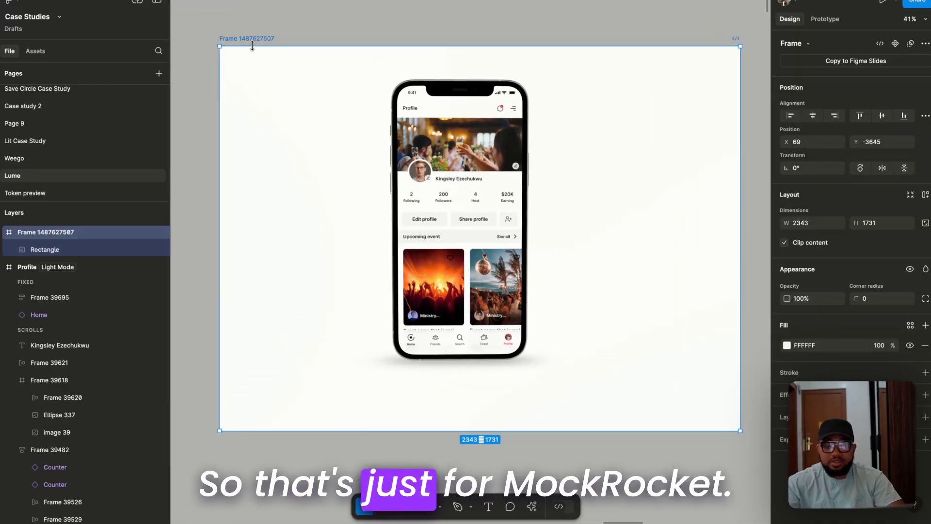
# - Search 'mock' in Actions, run Mockup Plugin, and select Frame 39482
pyautogui.keyDown('ctrl'); pyautogui.scroll(3, 607, 297); pyautogui.keyUp('ctrl')
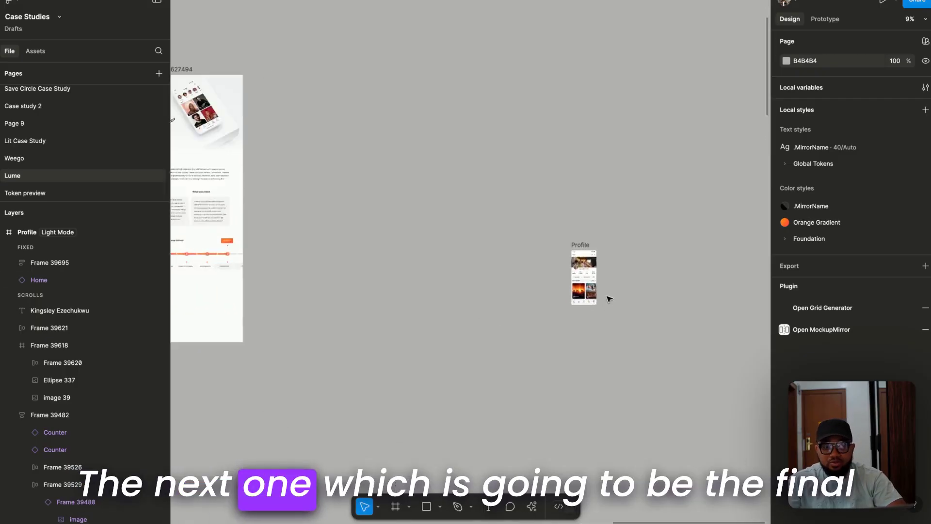
pyautogui.keyDown('ctrl'); pyautogui.scroll(5, 582, 283); pyautogui.keyUp('ctrl')
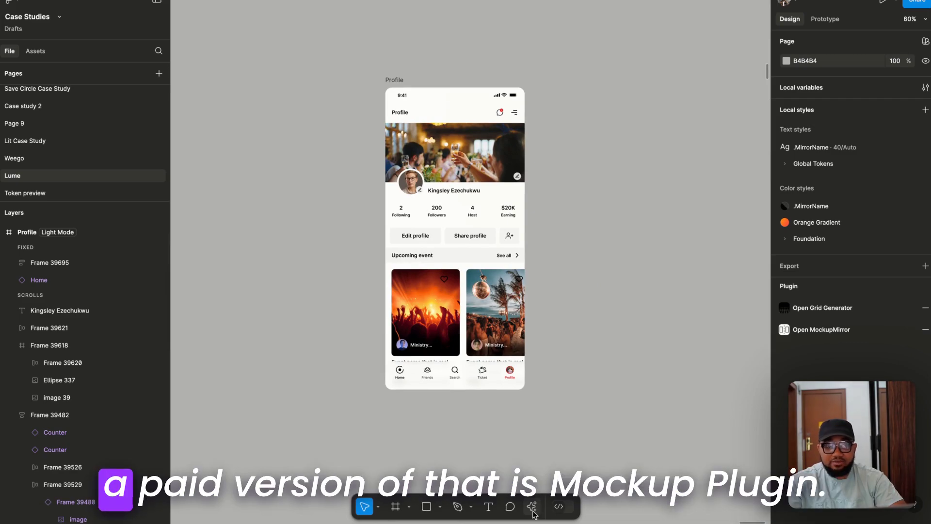
pyautogui.click(532, 508)
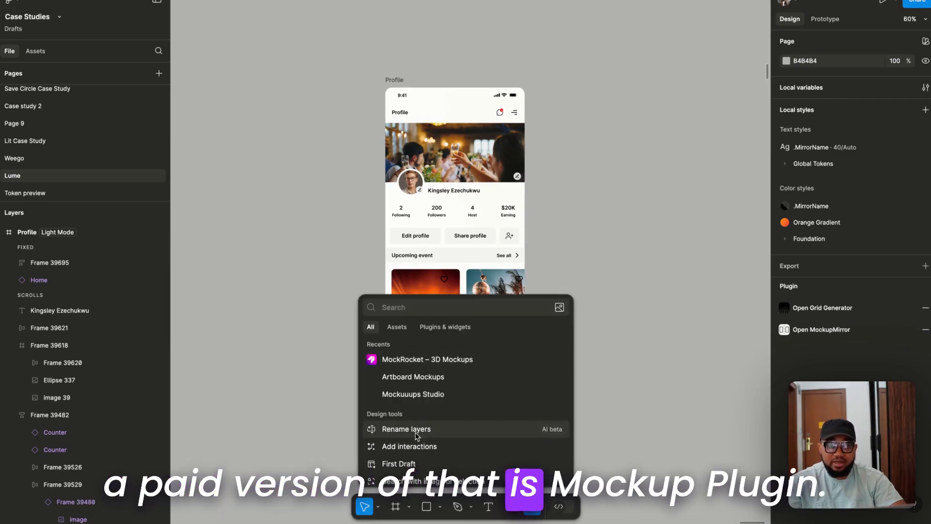
pyautogui.write('mock')
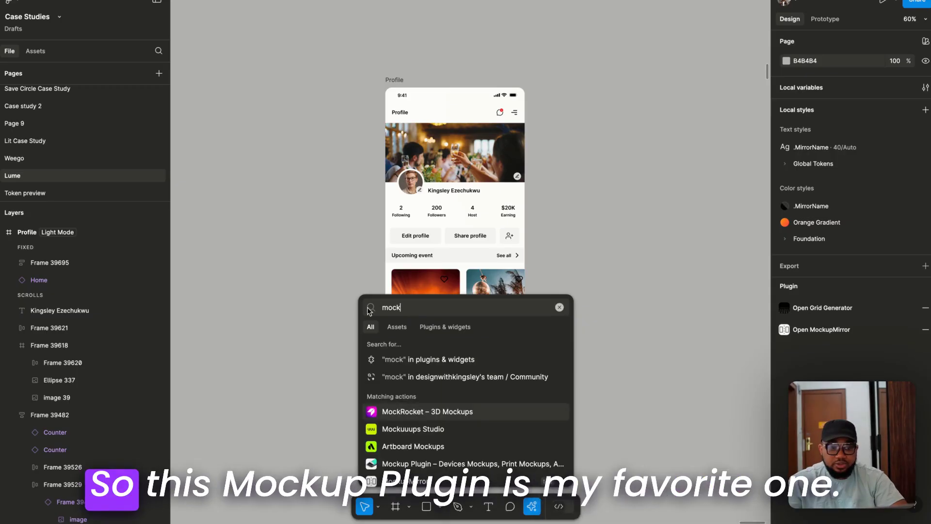
pyautogui.click(432, 467)
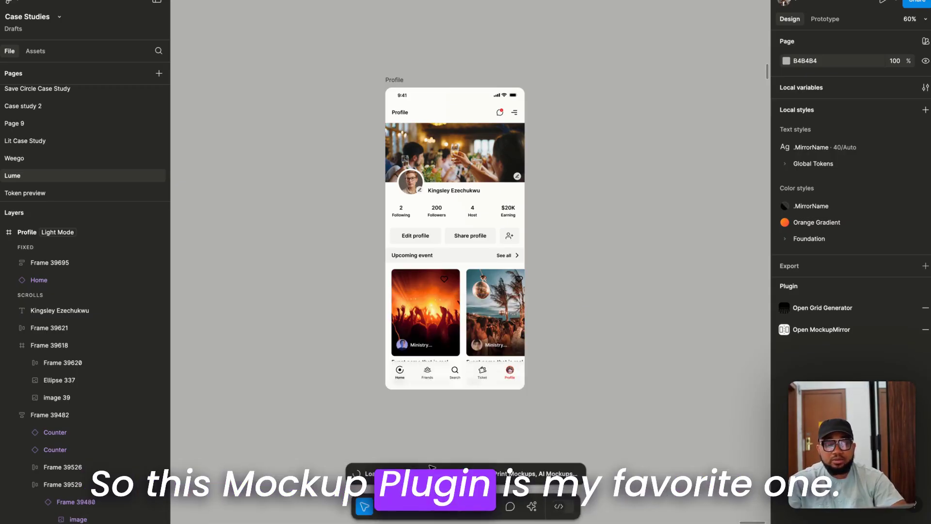
pyautogui.click(439, 414)
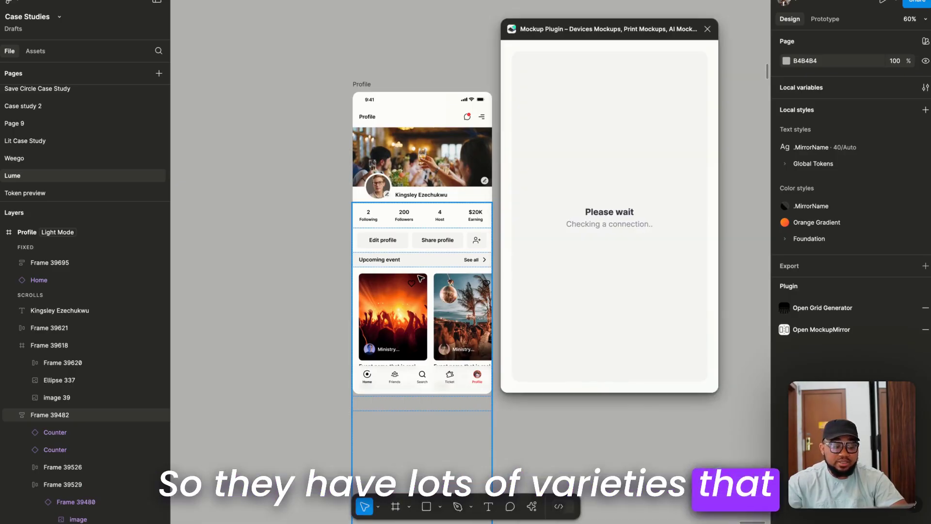
# - Scroll the Mockup Plugin catalogue and open the X-Mockups Samsung Devices collection
pyautogui.press('Escape')
pyautogui.scroll(2, 628, 260)
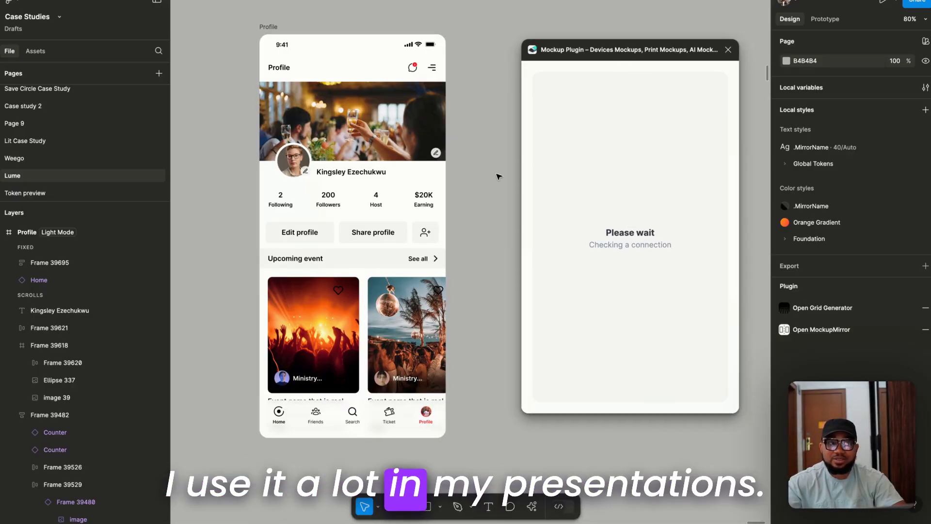
pyautogui.hscroll(1, 498, 177)
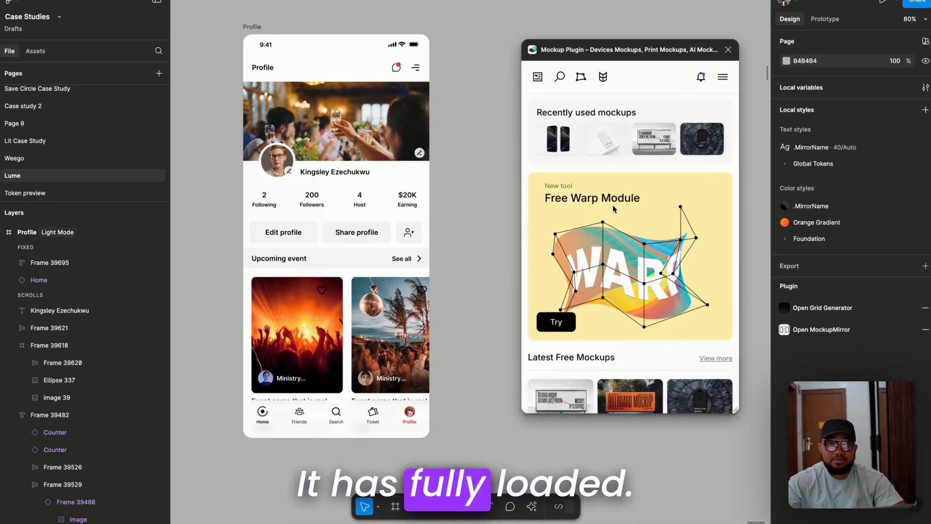
pyautogui.scroll(-2, 614, 228)
pyautogui.scroll(-5, 615, 252)
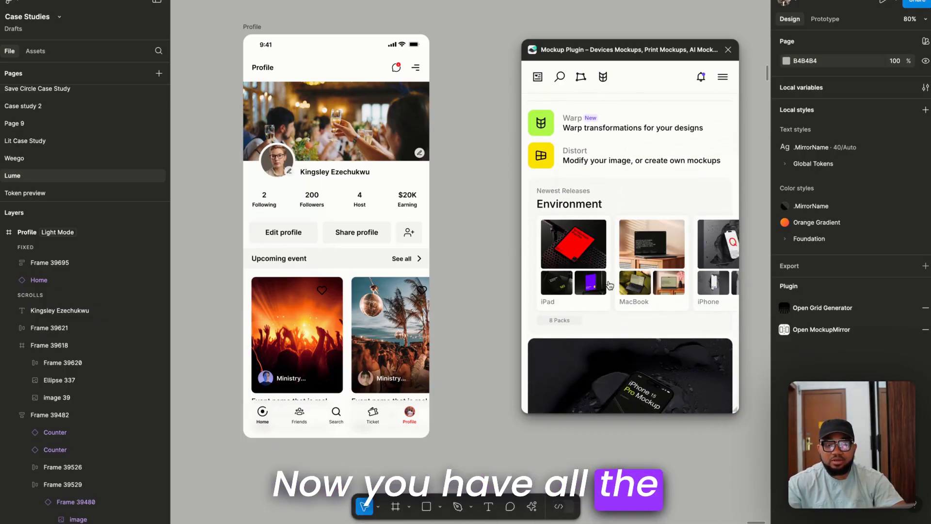
pyautogui.scroll(-4, 630, 276)
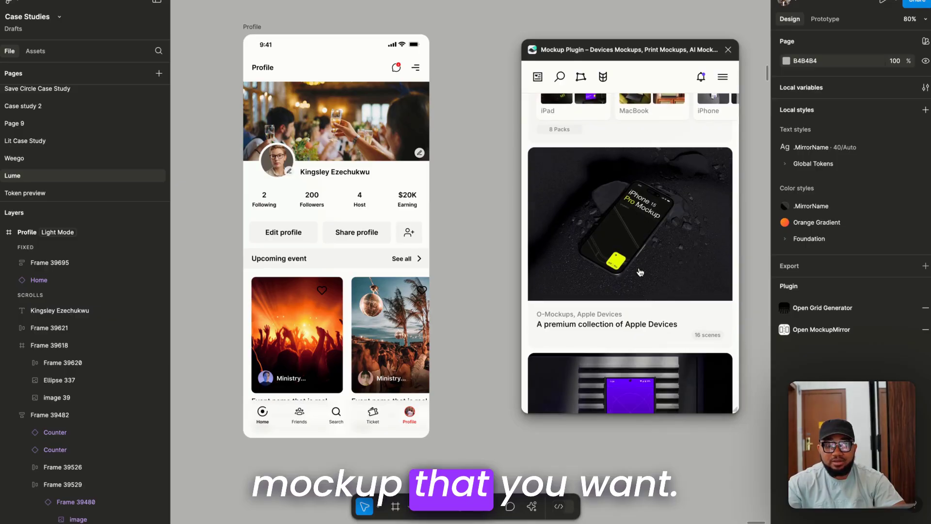
pyautogui.scroll(-2, 639, 274)
pyautogui.scroll(-1, 630, 286)
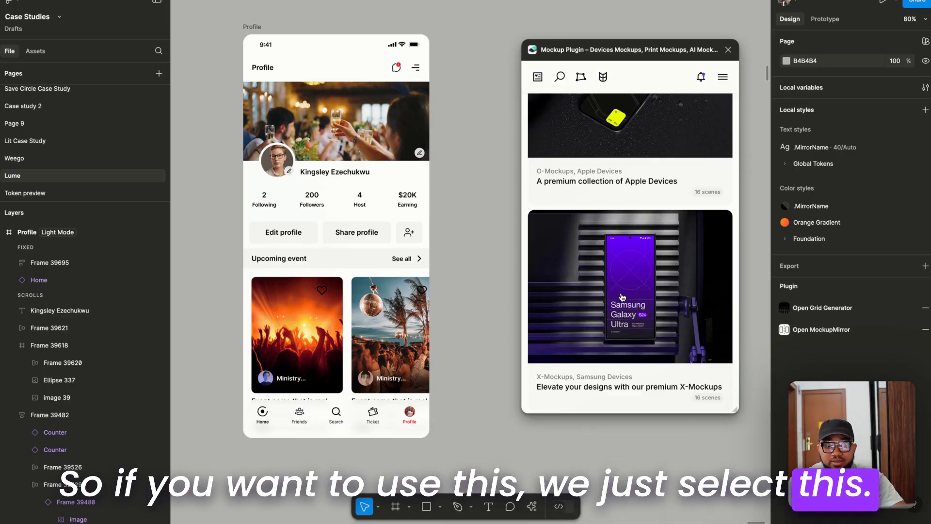
pyautogui.click(622, 297)
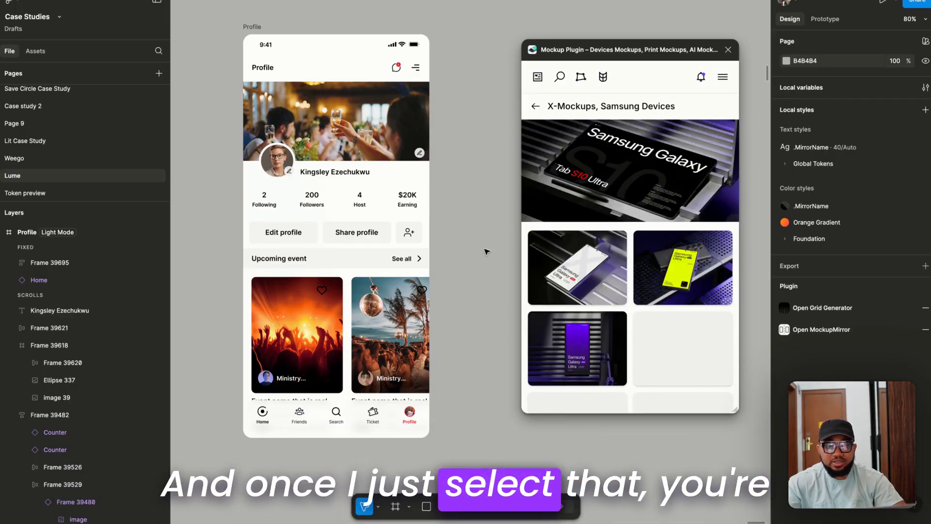
pyautogui.scroll(-1, 626, 315)
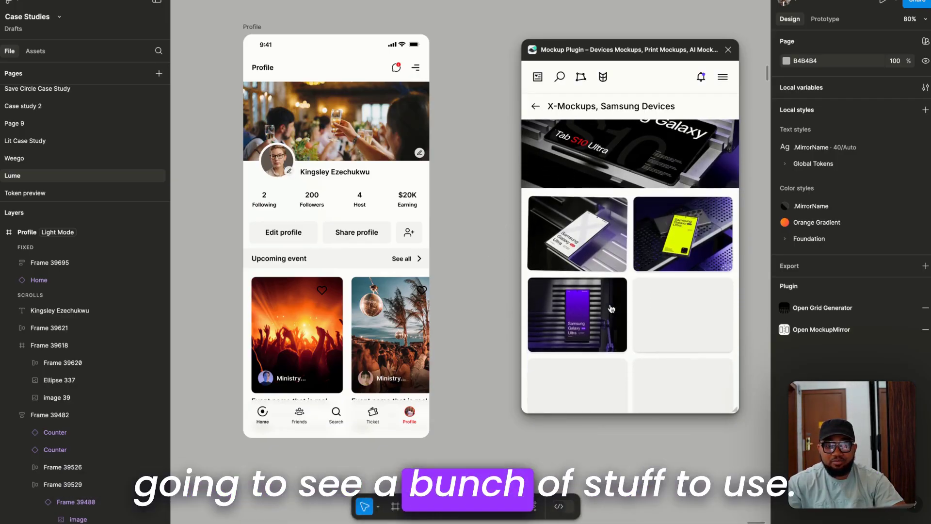
pyautogui.scroll(-2, 611, 309)
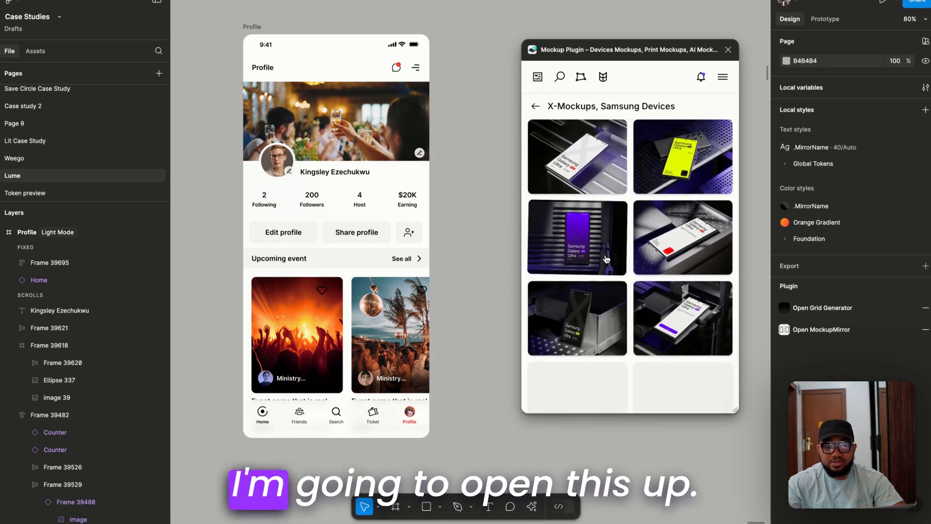
# - Crop the Profile frame onto the Samsung Galaxy S24 Ultra screen and review the output widths (W 1500)
pyautogui.click(607, 259)
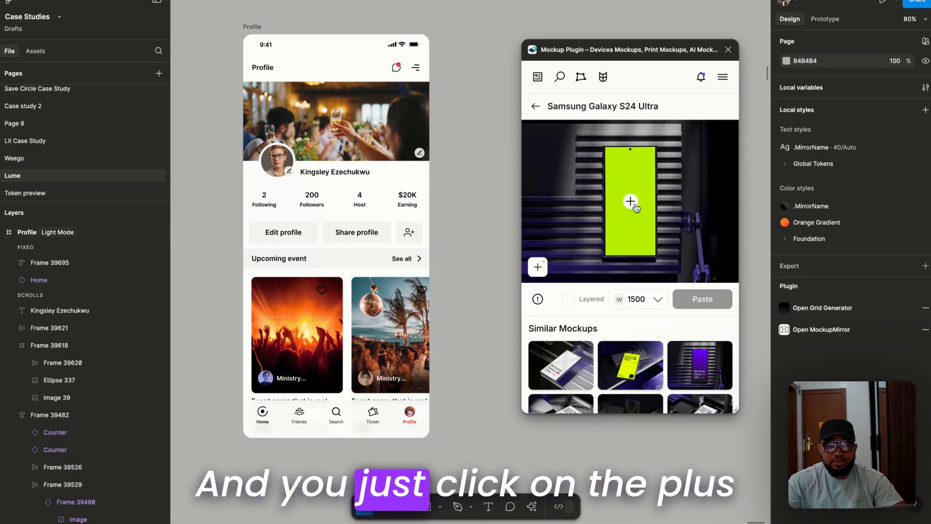
pyautogui.click(631, 201)
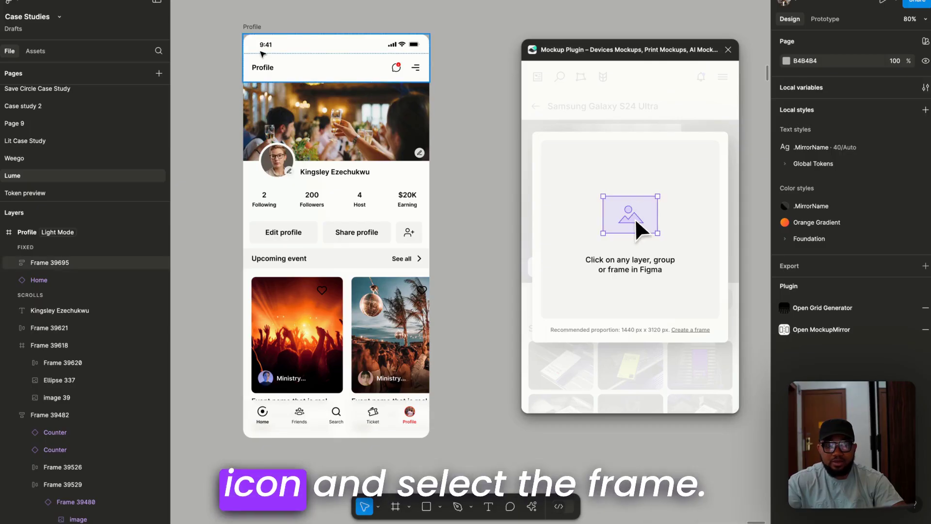
pyautogui.click(259, 28)
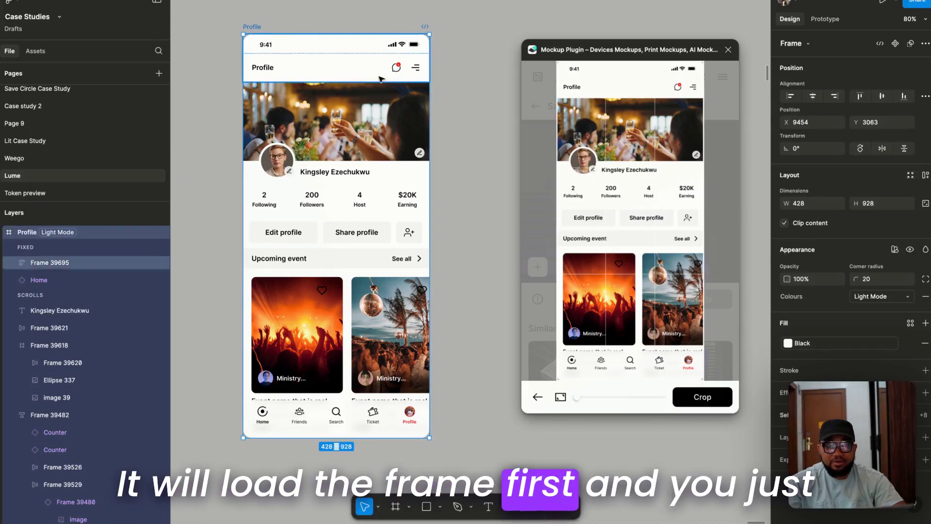
pyautogui.click(701, 397)
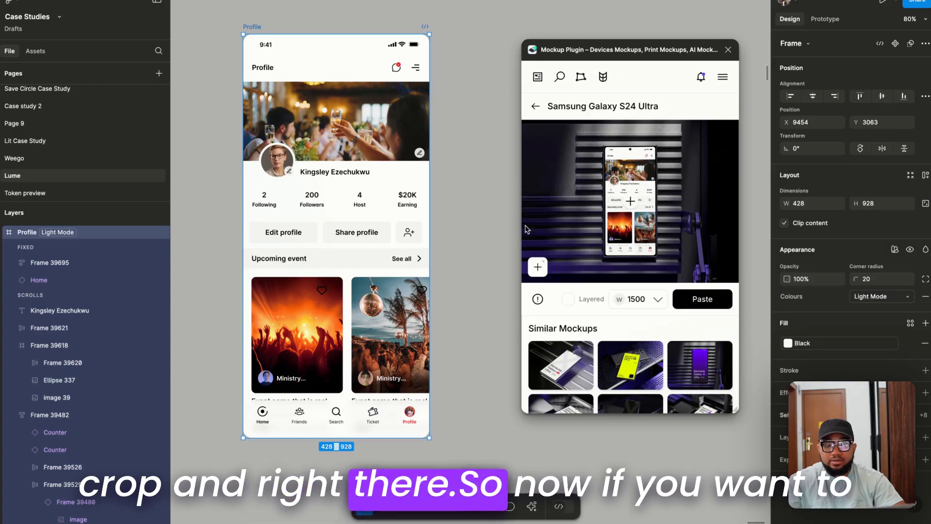
pyautogui.click(640, 299)
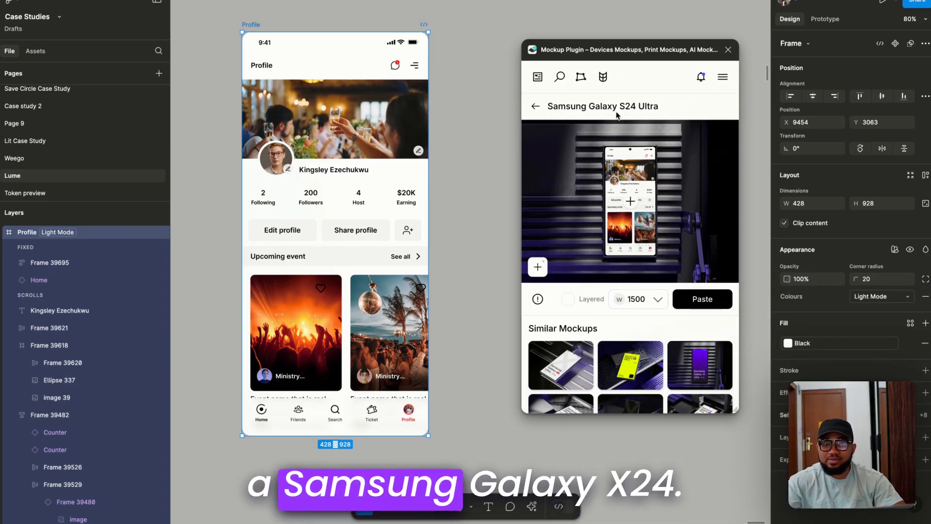
# - Return to the Mockup Plugin's collections list and scroll through it
pyautogui.click(535, 106)
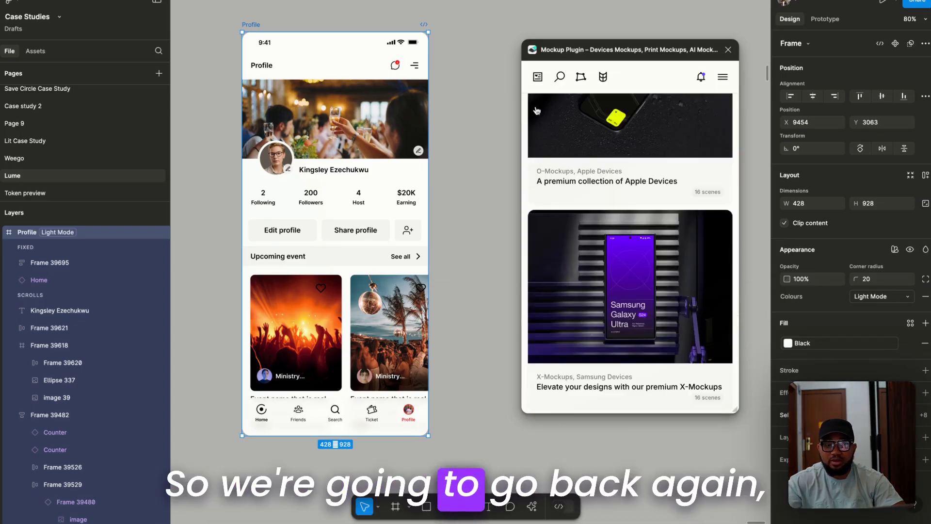
pyautogui.scroll(10, 537, 114)
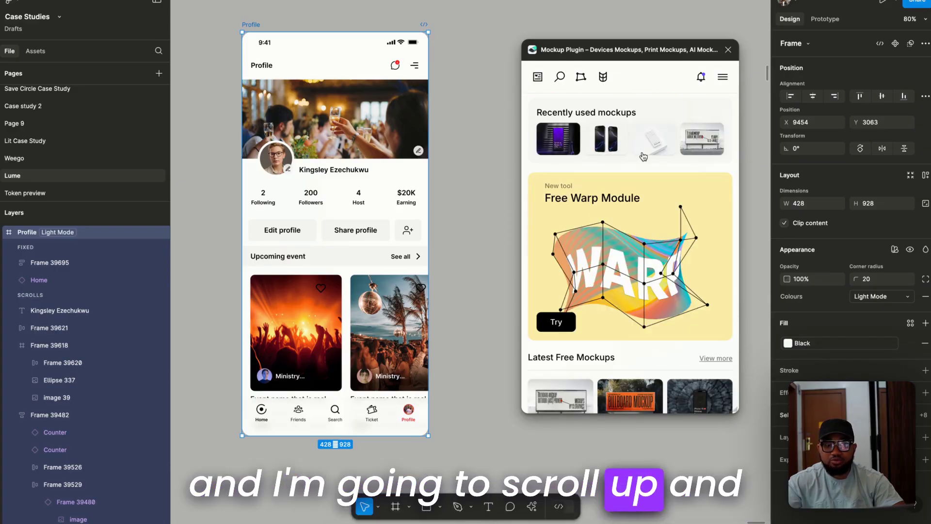
pyautogui.scroll(-2, 593, 205)
pyautogui.scroll(-2, 593, 204)
pyautogui.scroll(-5, 593, 205)
pyautogui.scroll(-5, 594, 204)
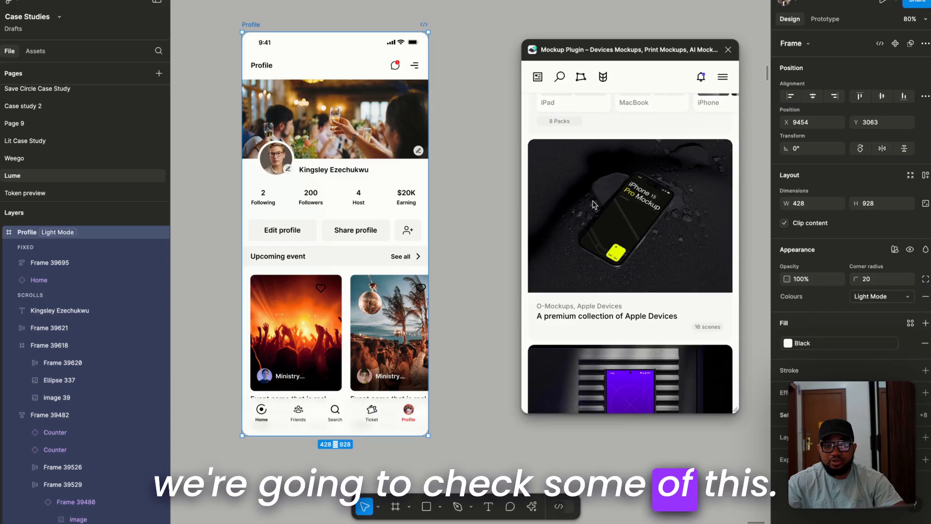
pyautogui.scroll(-5, 594, 204)
pyautogui.scroll(-3, 593, 205)
pyautogui.scroll(-2, 593, 201)
pyautogui.hscroll(2, 604, 208)
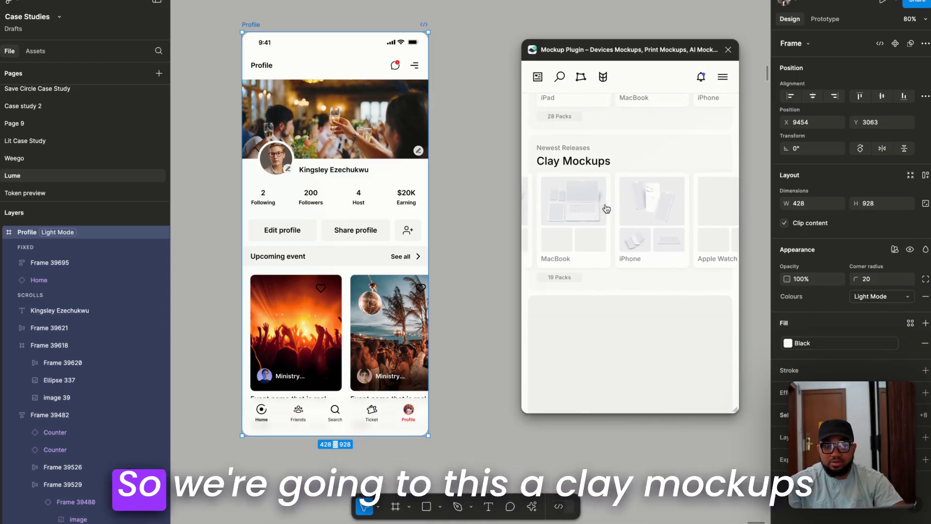
# - Open the S-Mockups CFM Phone collection and its orange CMF Phone 1 lanyard mockup
pyautogui.click(653, 240)
pyautogui.scroll(-3, 652, 240)
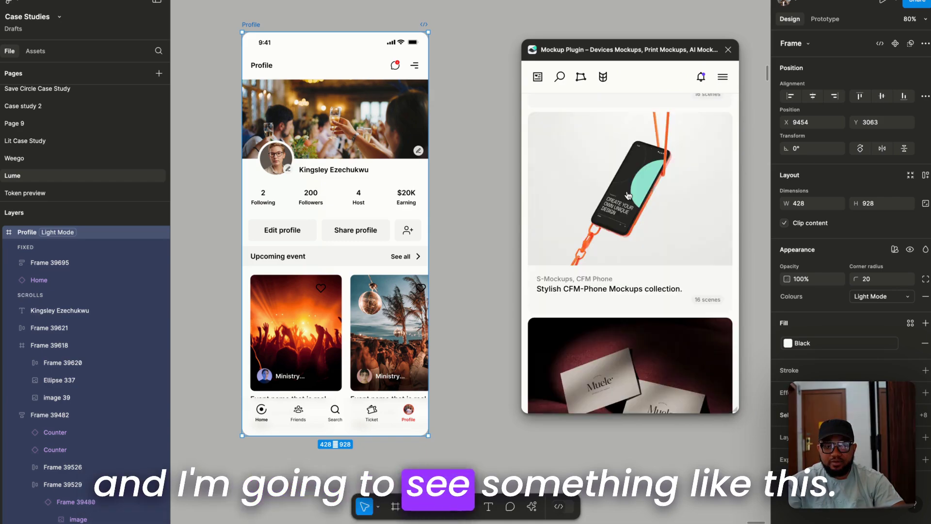
pyautogui.click(626, 195)
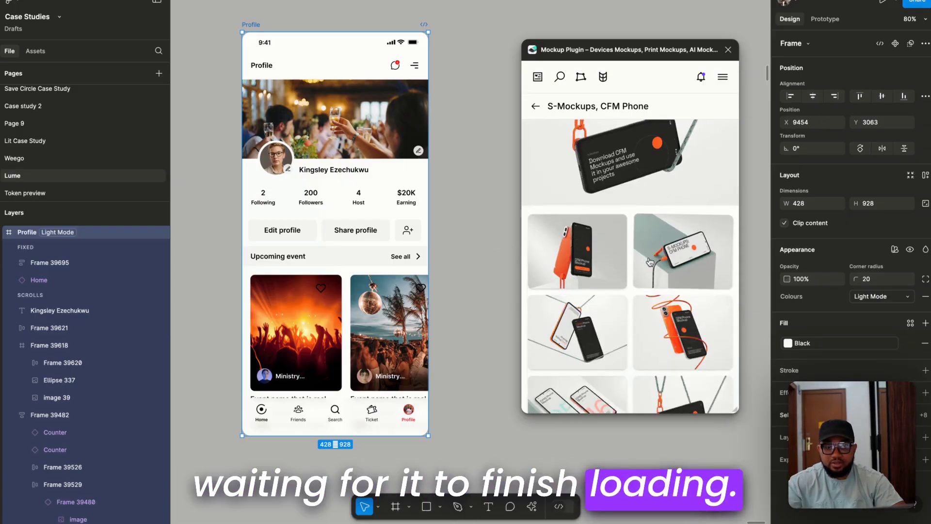
pyautogui.click(597, 298)
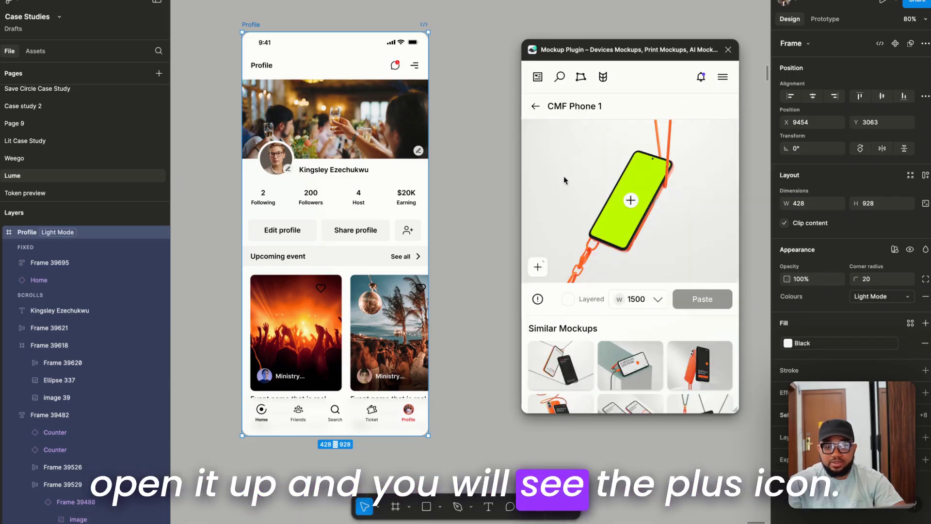
# - Crop the Profile frame onto the CMF Phone 1 screen, then deselect it on the canvas
pyautogui.click(630, 201)
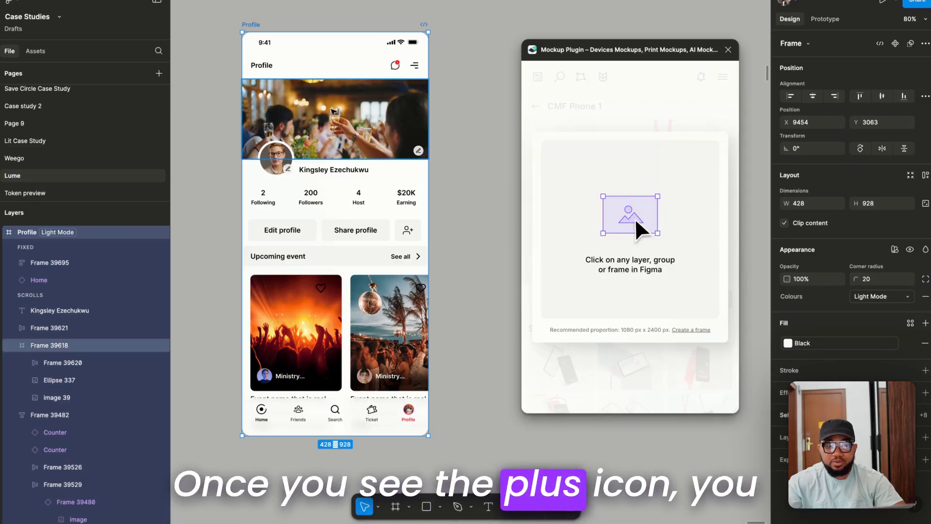
pyautogui.click(273, 21)
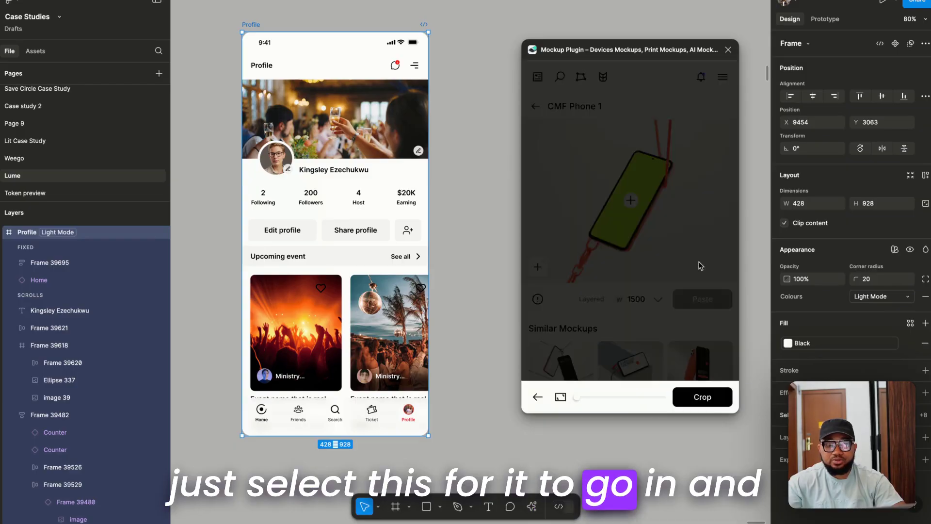
pyautogui.click(703, 396)
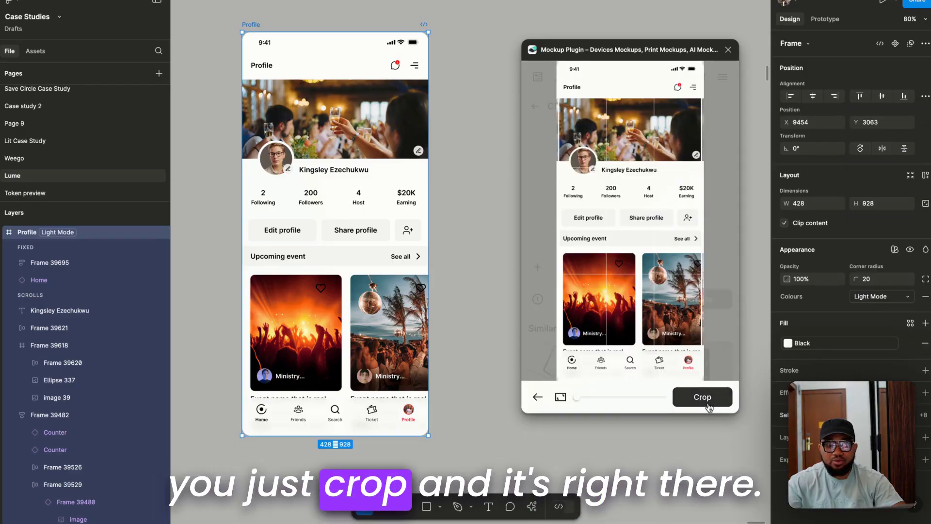
pyautogui.hscroll(3, 437, 218)
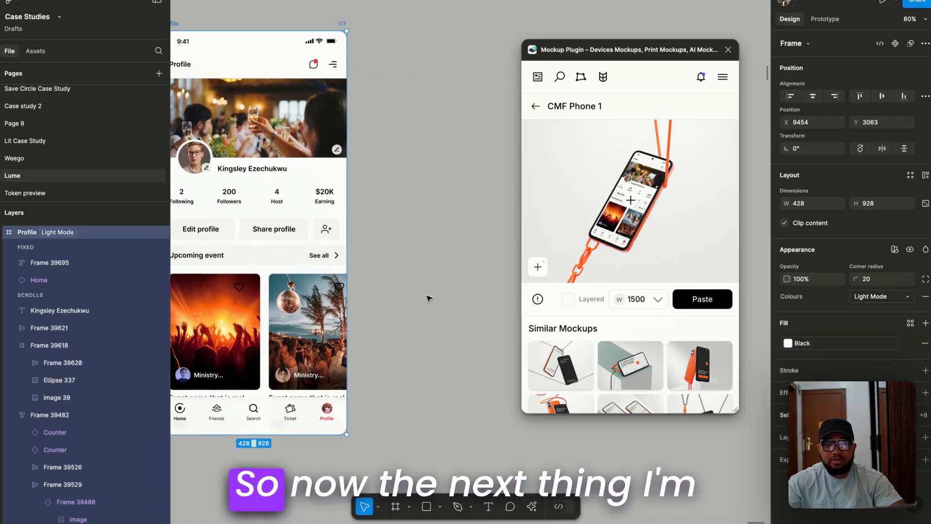
pyautogui.click(444, 299)
# - Paste the CMF Phone 1 mockup image onto the canvas and close the Mockup Plugin
pyautogui.hscroll(2, 445, 299)
pyautogui.scroll(-1, 444, 299)
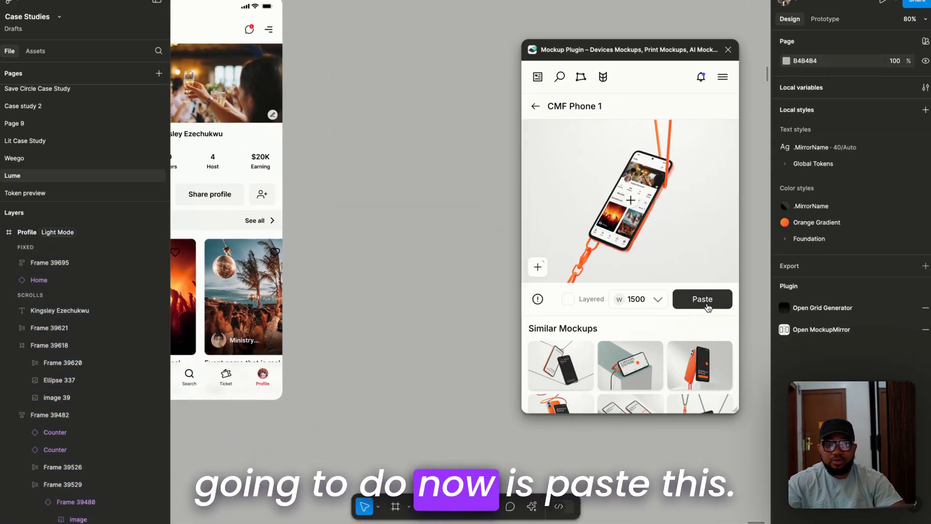
pyautogui.click(708, 304)
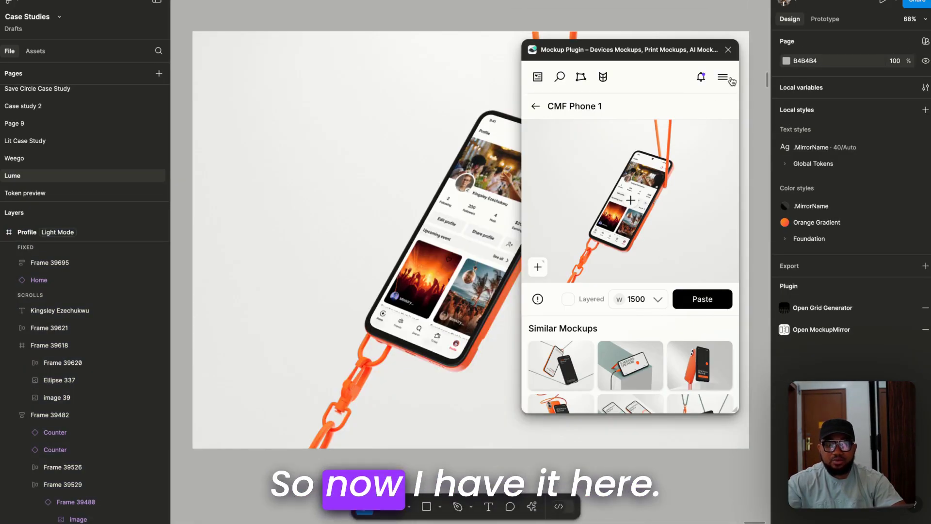
pyautogui.click(728, 50)
# - Select the pasted 1500×1125 CMF Phone 1 image and nudge it slightly down
pyautogui.scroll(5, 522, 196)
pyautogui.scroll(5, 522, 195)
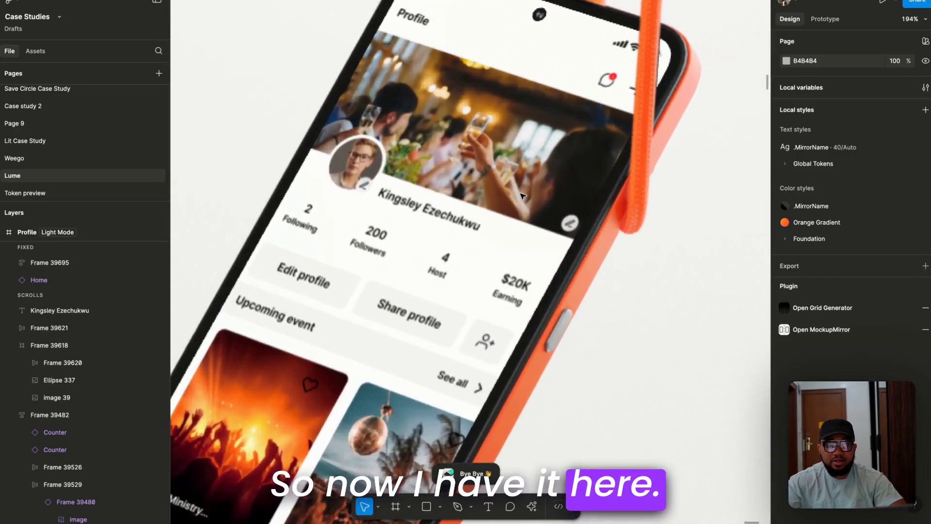
pyautogui.scroll(5, 522, 196)
pyautogui.scroll(-10, 522, 196)
pyautogui.click(429, 109)
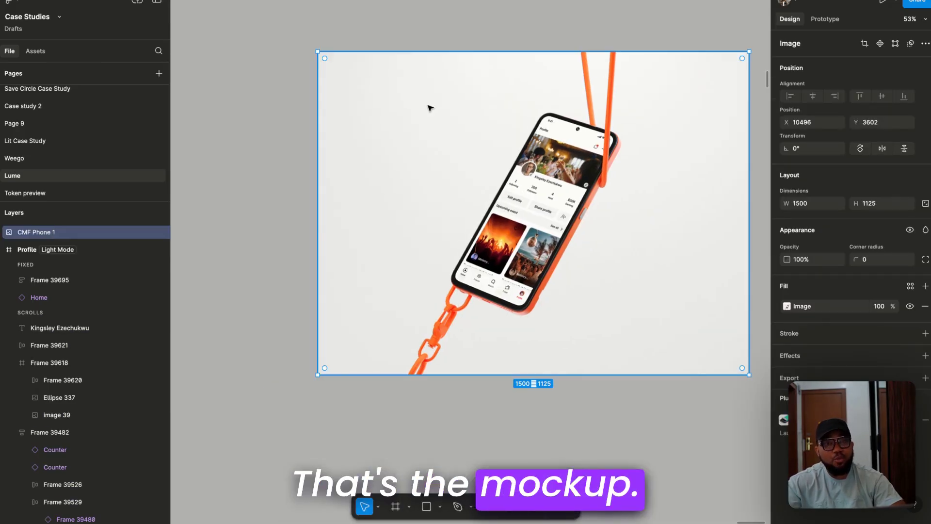
pyautogui.hscroll(2, 451, 194)
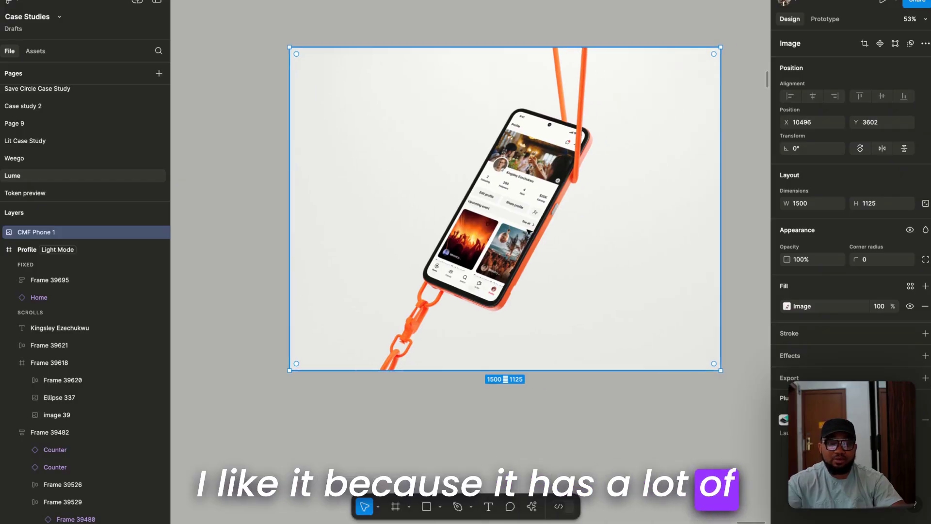
pyautogui.moveTo(534, 238); pyautogui.dragTo(523, 268)
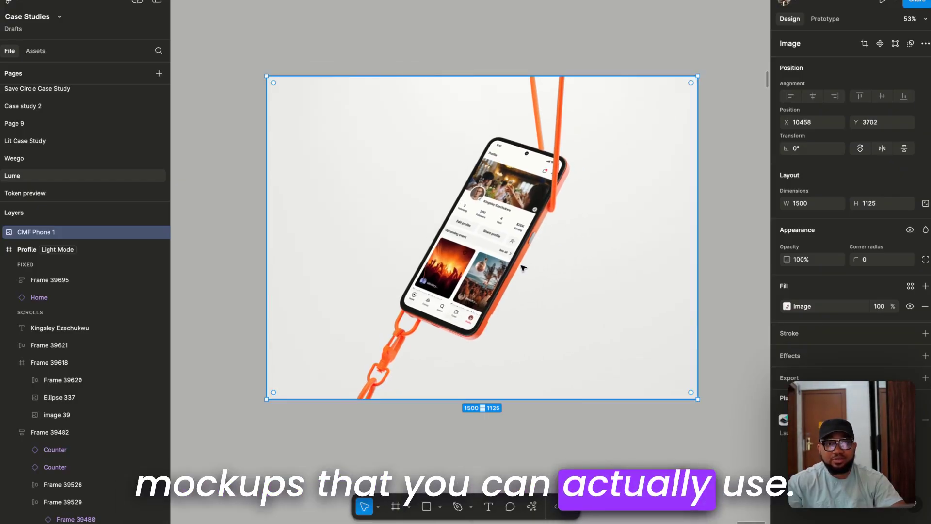